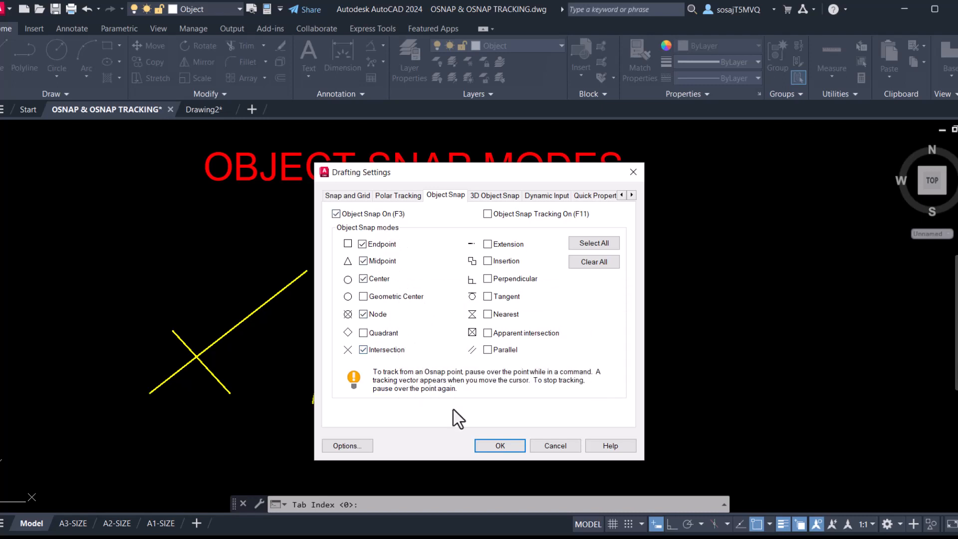
- Close Drafting Settings and add Perpendicular to the running object snap modes
click(499, 444)
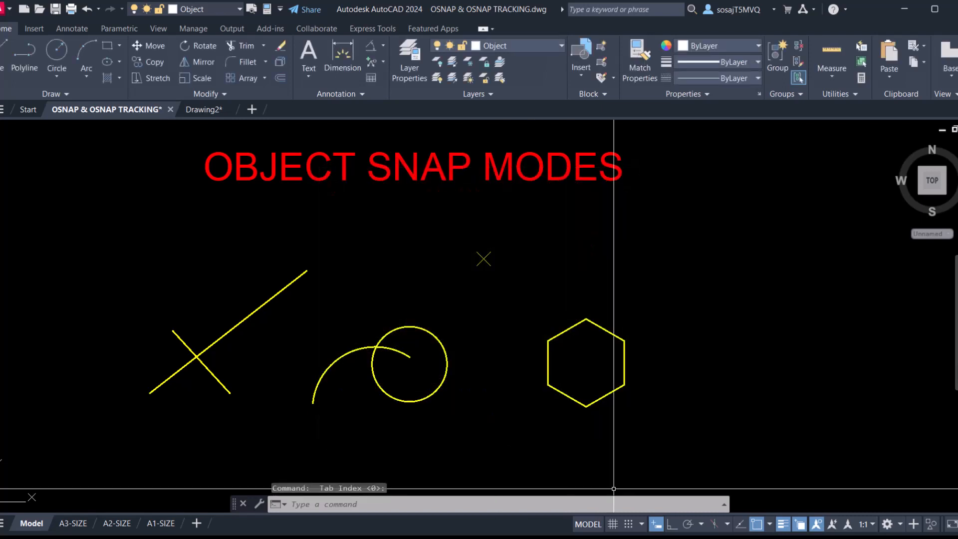
click(771, 525)
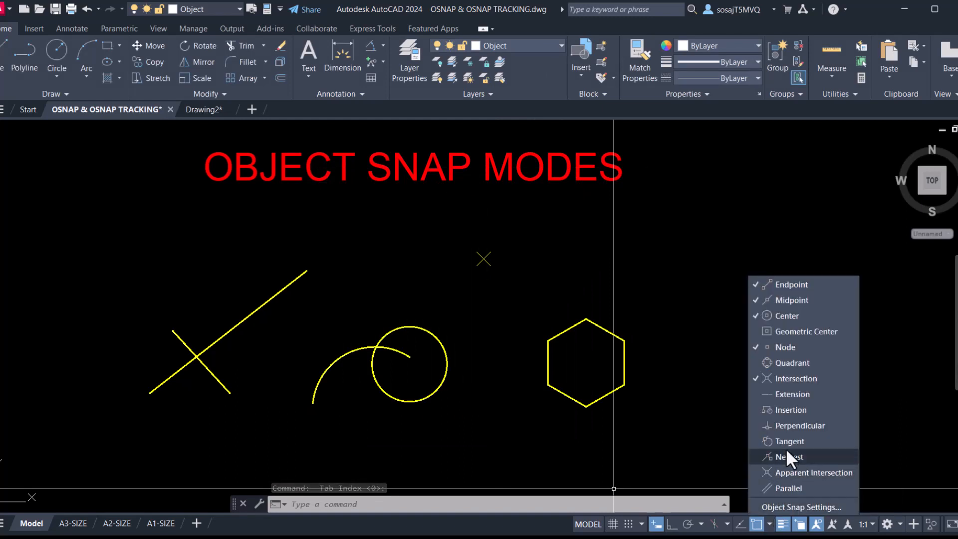
click(755, 426)
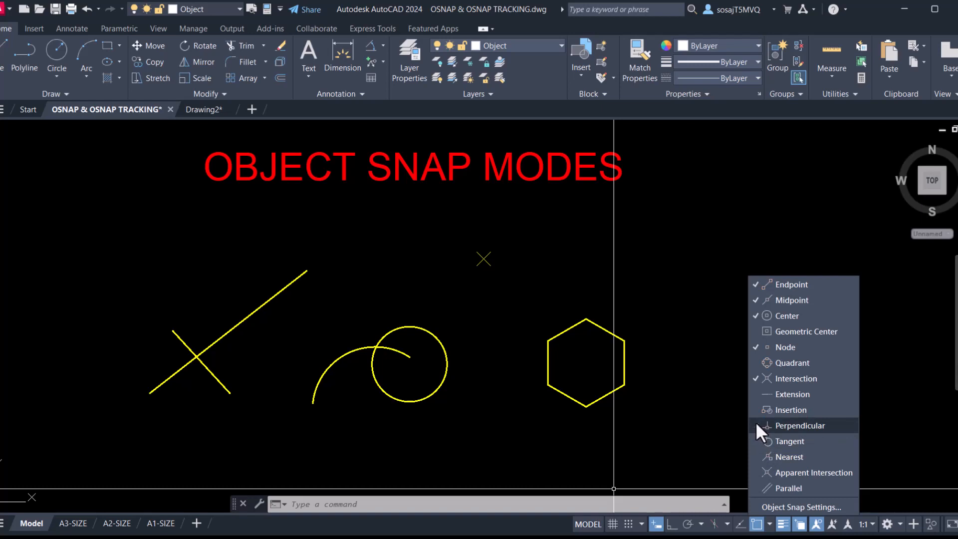
click(717, 452)
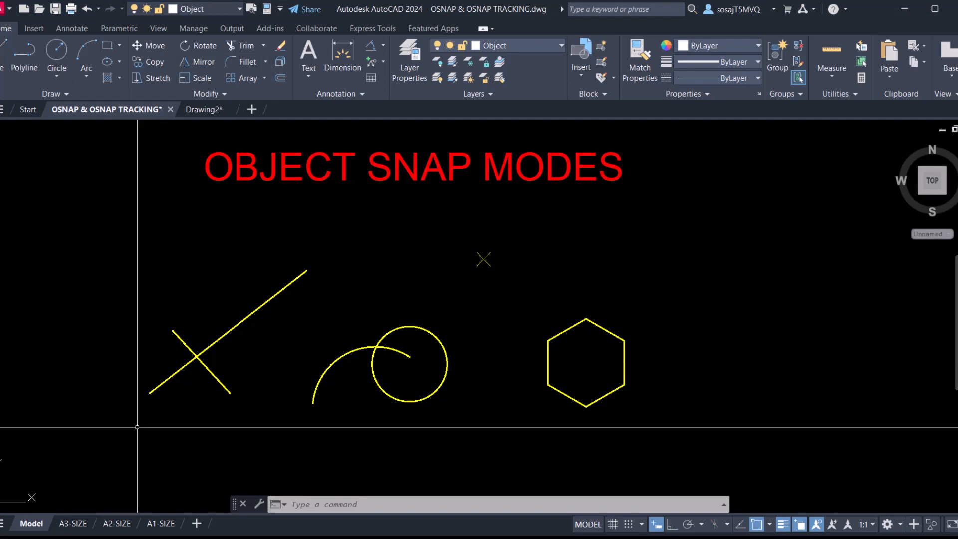
click(2, 63)
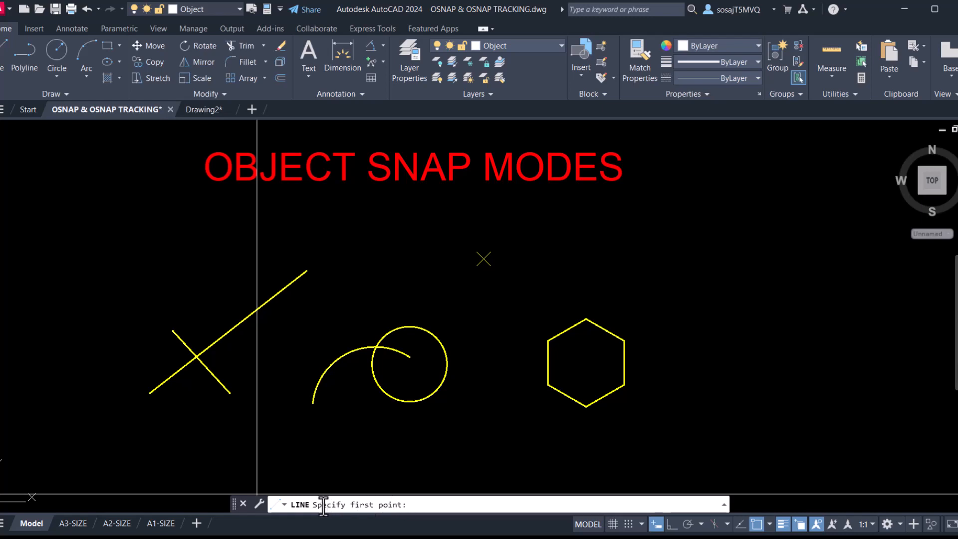
click(150, 393)
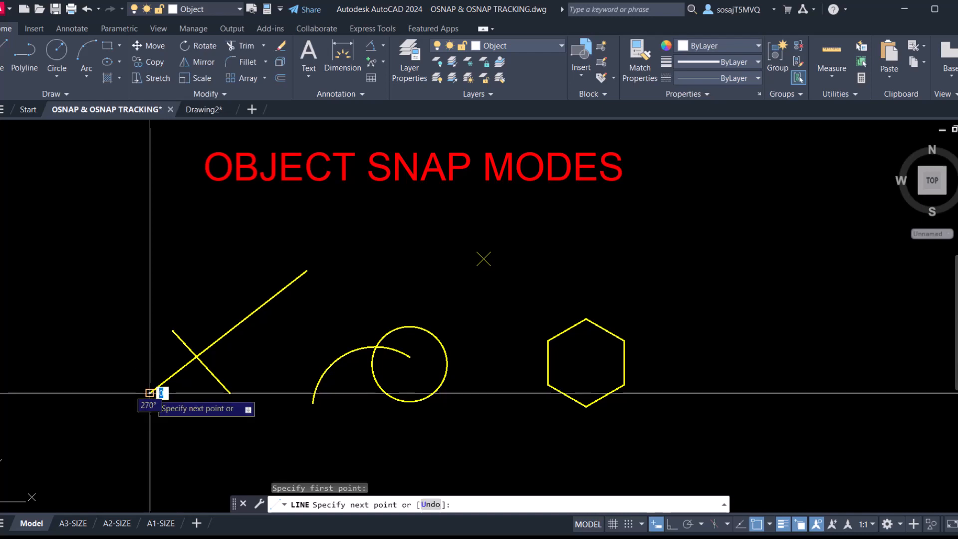
click(39, 340)
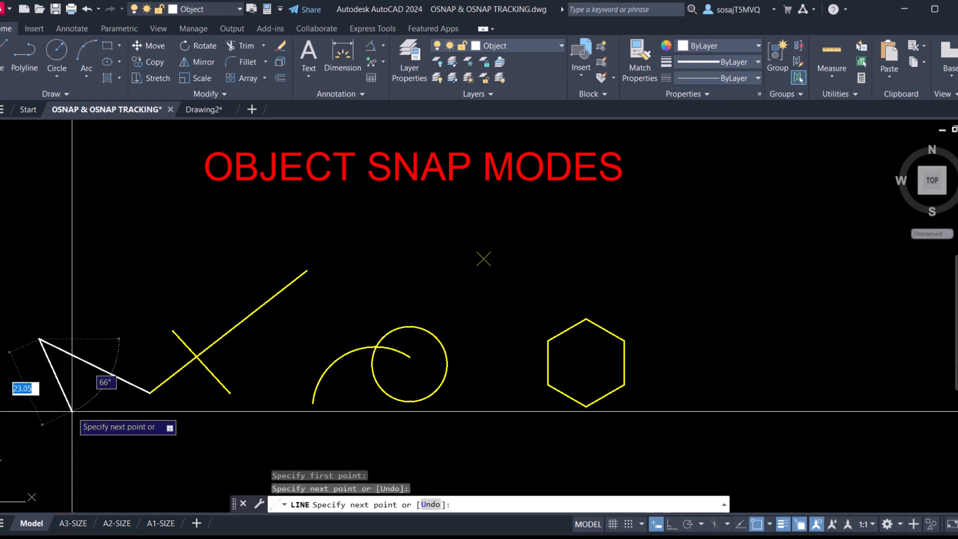
key(Escape)
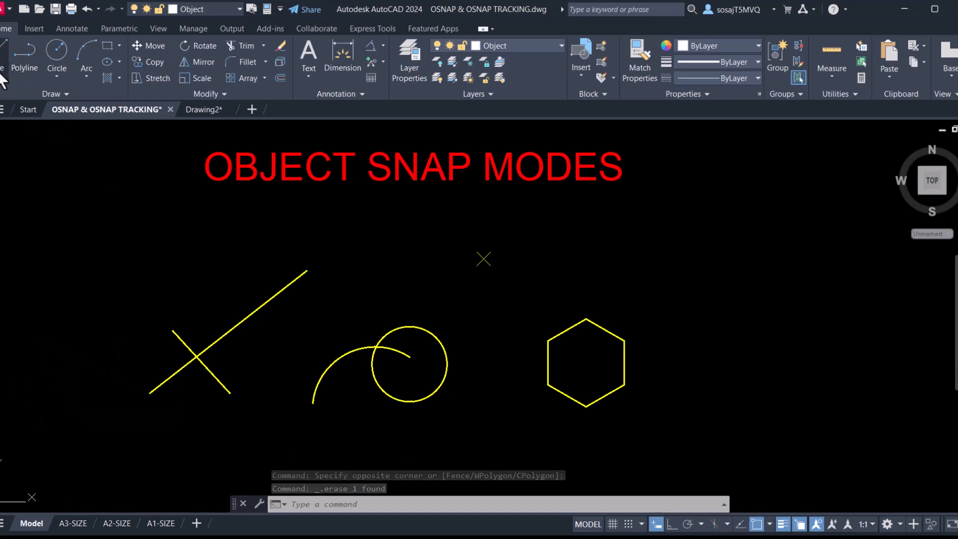
click(4, 57)
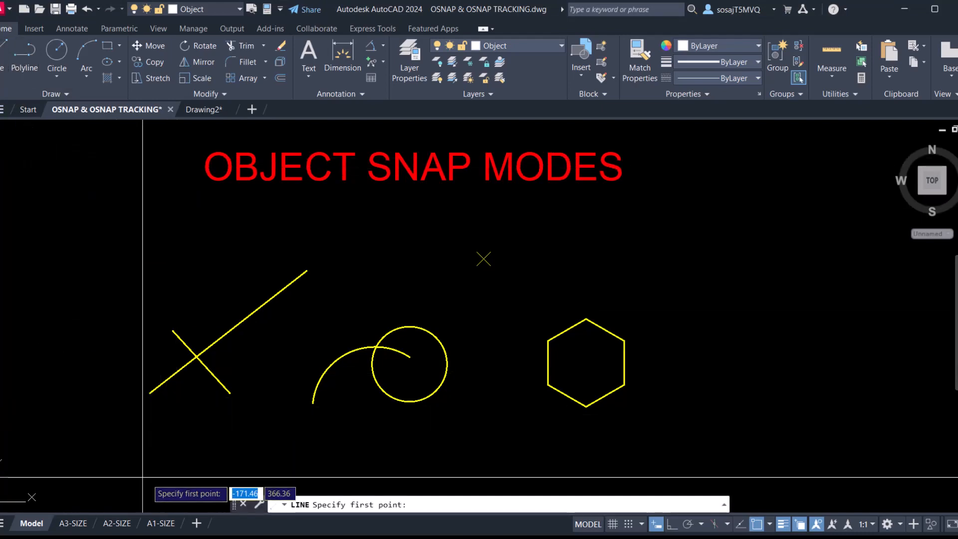
click(196, 356)
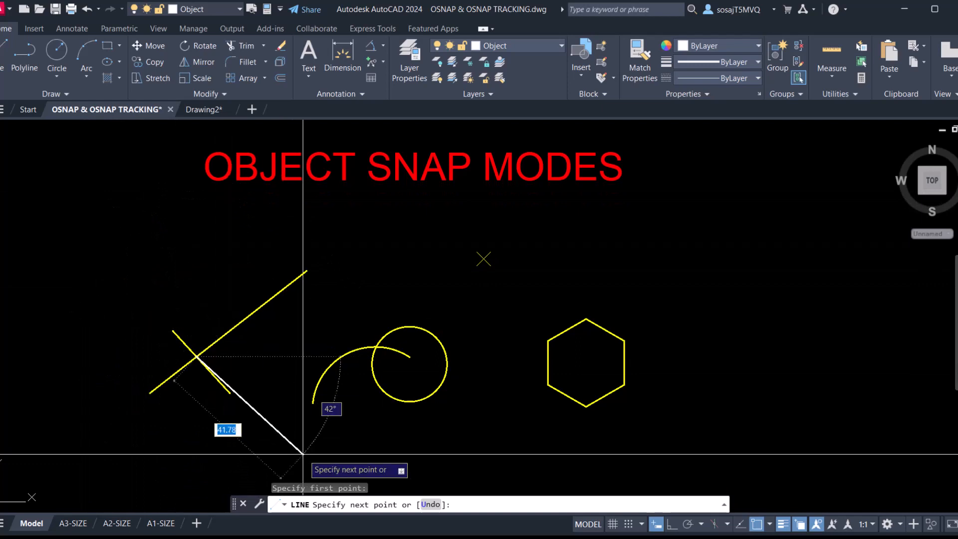
click(312, 401)
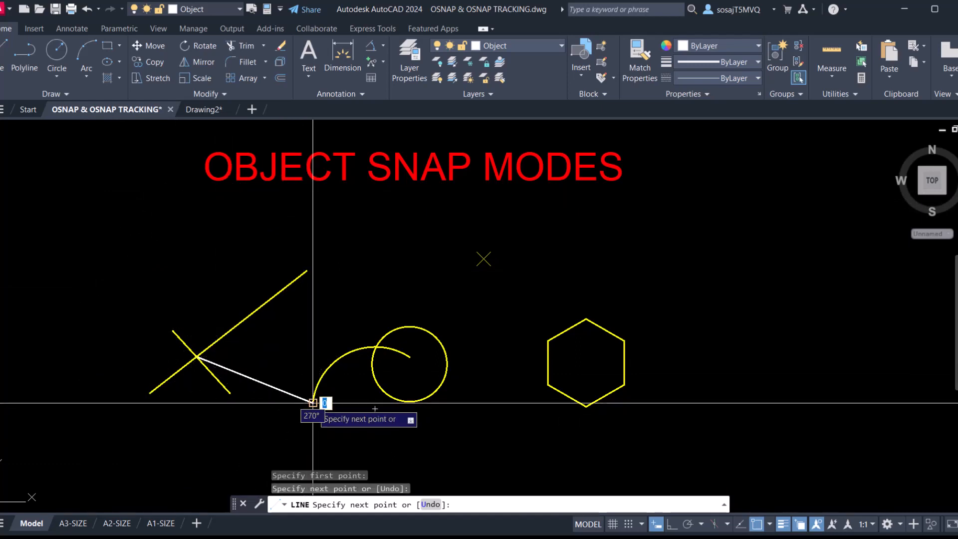
right_click(337, 399)
click(367, 261)
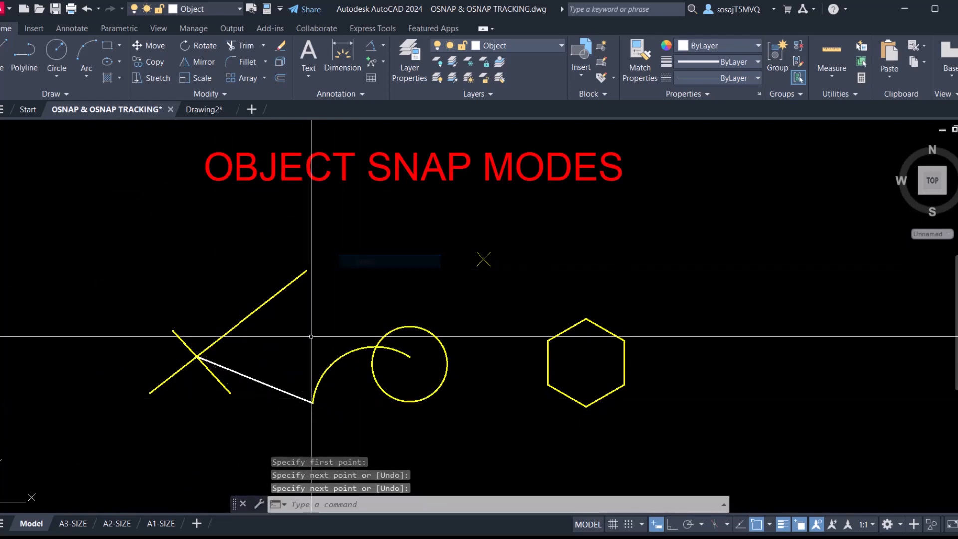
click(302, 355)
click(268, 398)
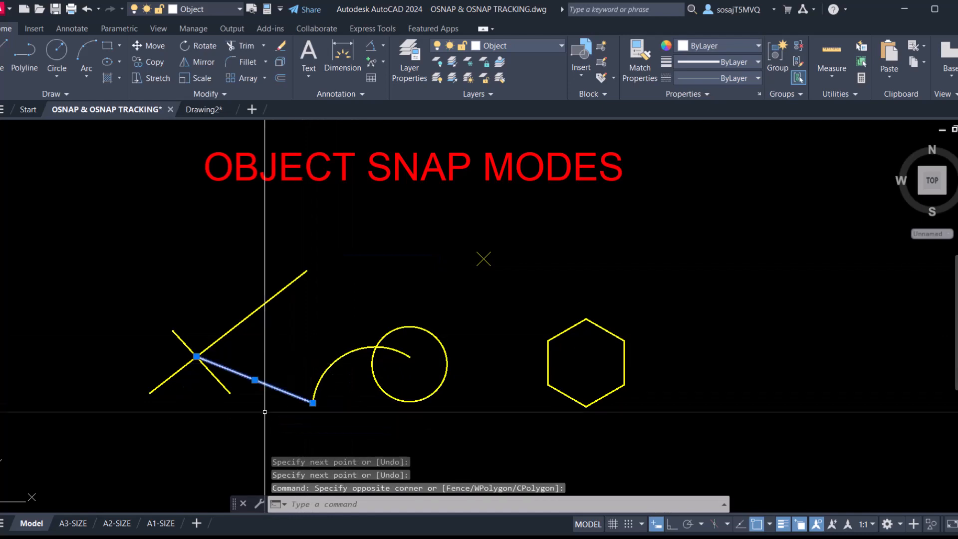
key(Delete)
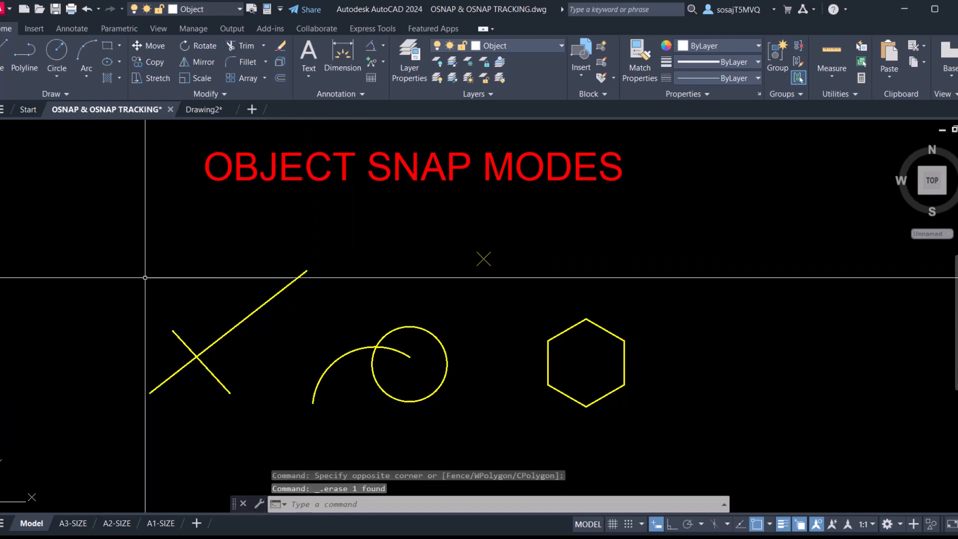
click(2, 58)
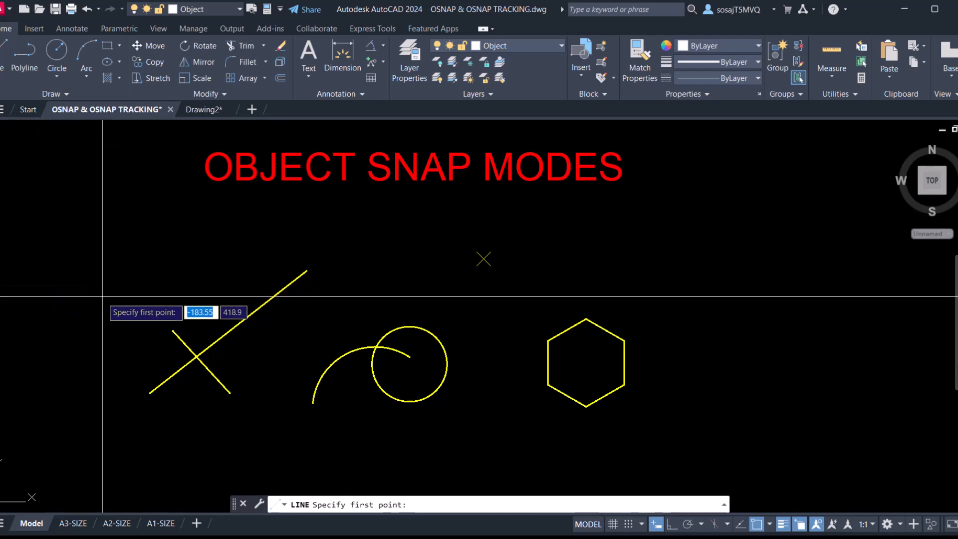
click(228, 331)
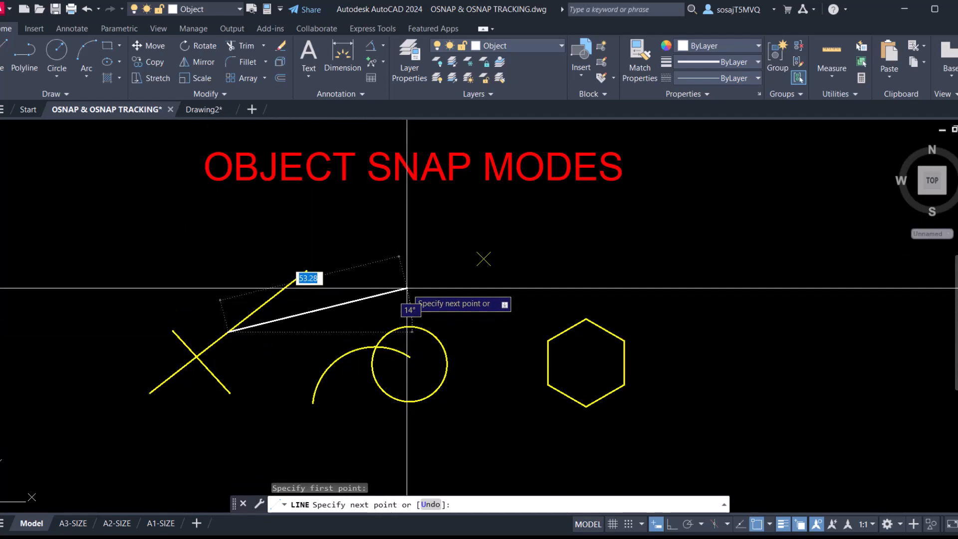
click(483, 258)
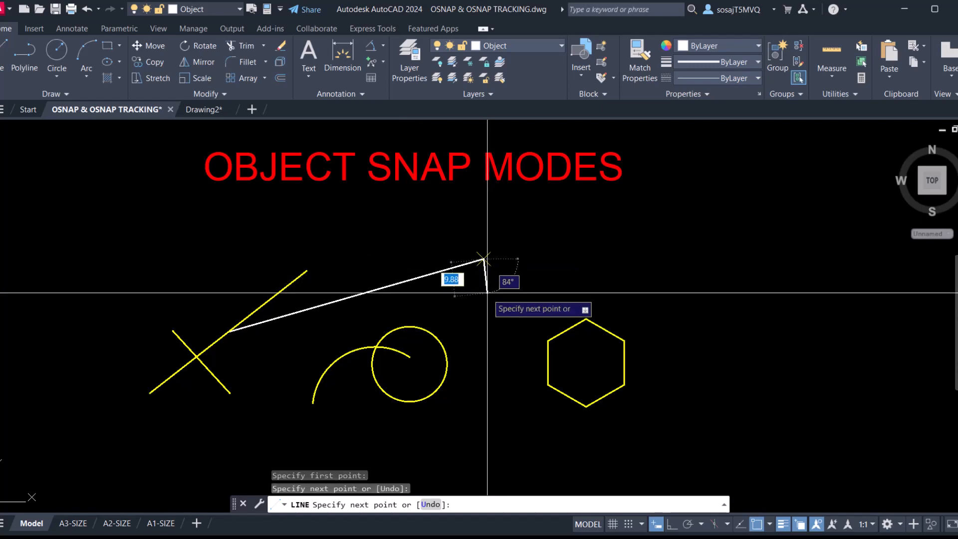
right_click(500, 299)
click(510, 305)
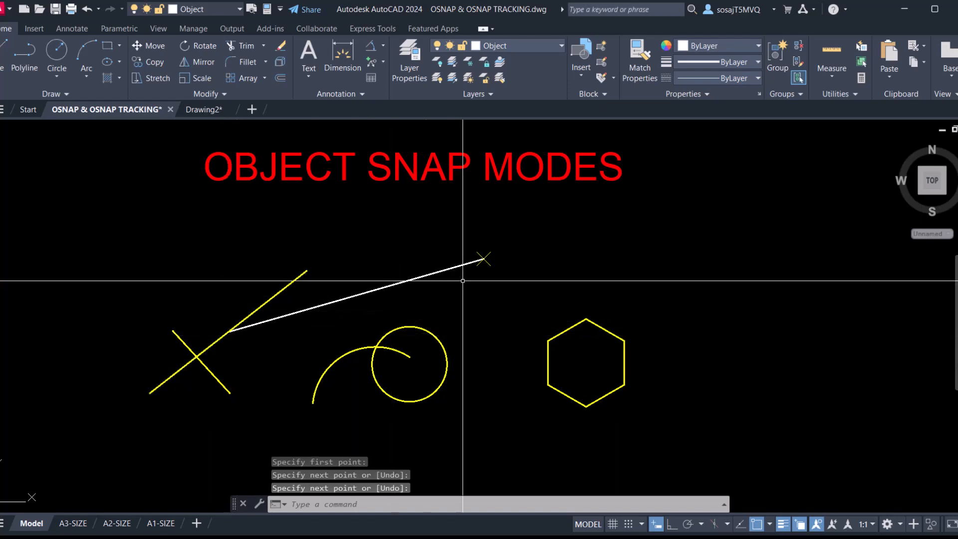
click(441, 270)
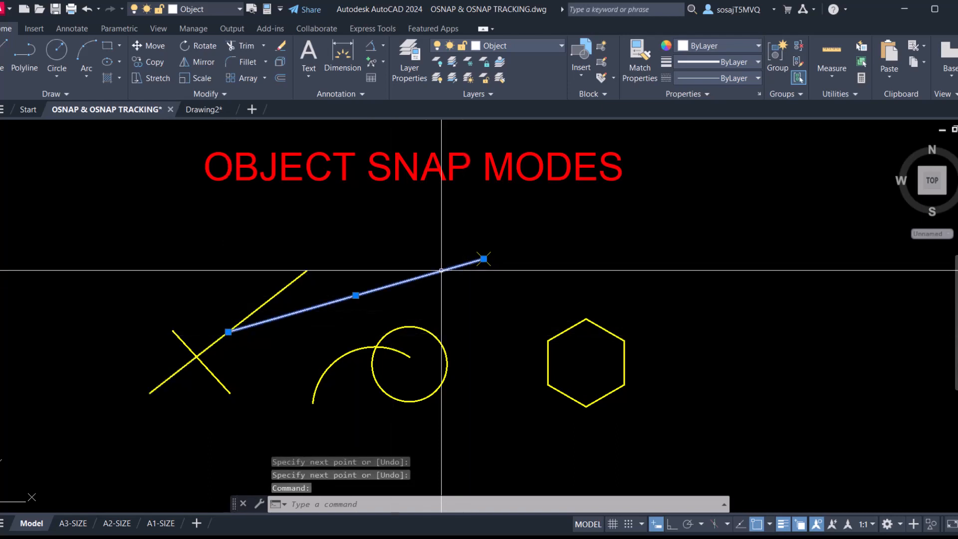
key(Delete)
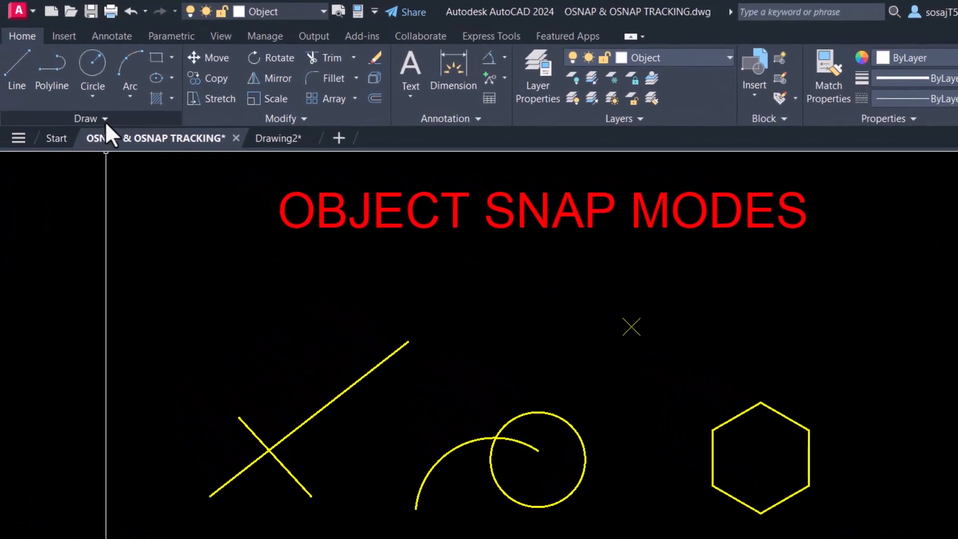
- Place two point markers in the drawing with Multiple Points, then end the command
click(114, 125)
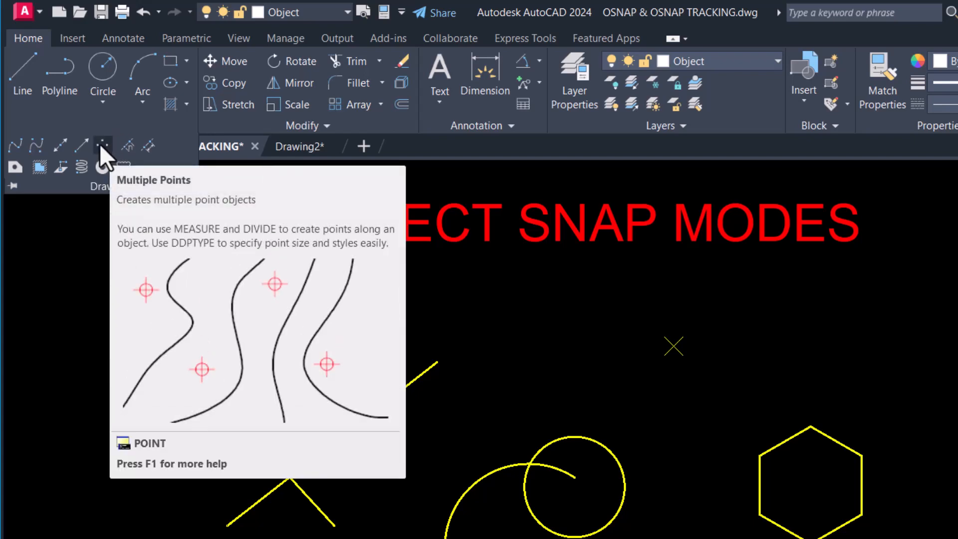
click(104, 145)
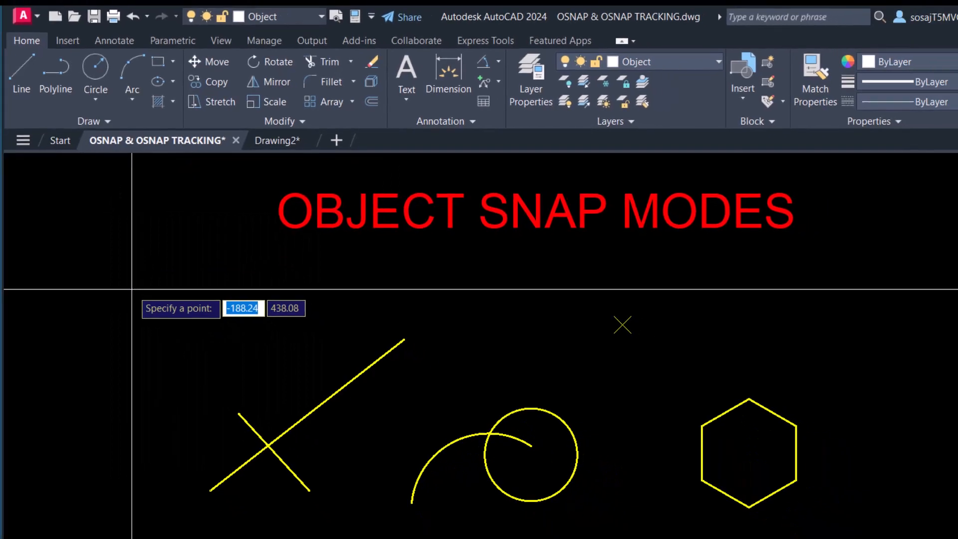
click(85, 341)
click(216, 255)
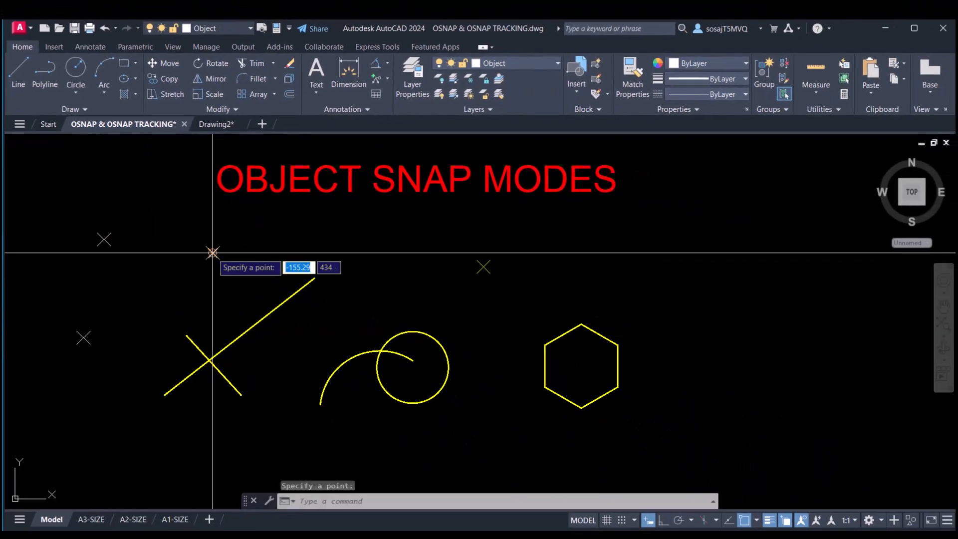
key(Return)
key(Escape)
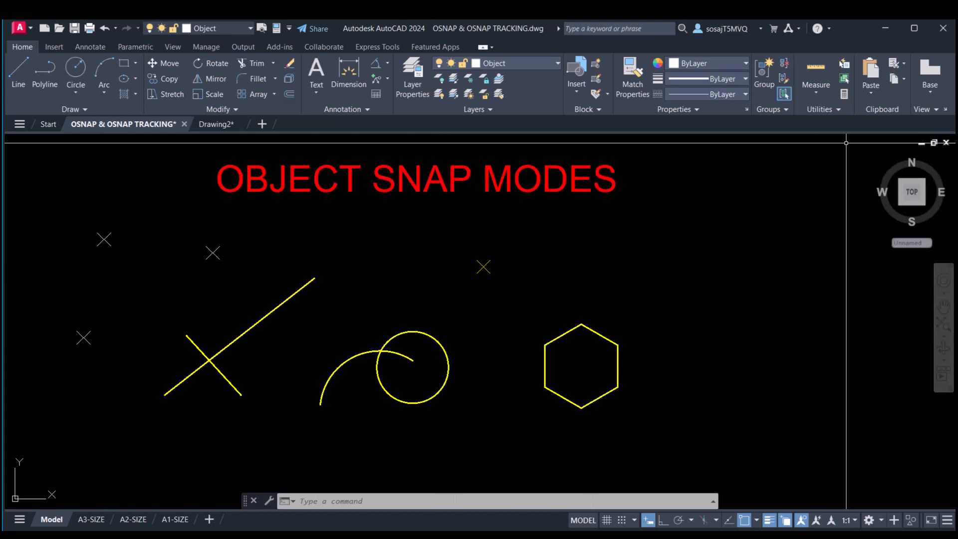
- Change the Point Style to the circled-X marker and apply it
click(838, 109)
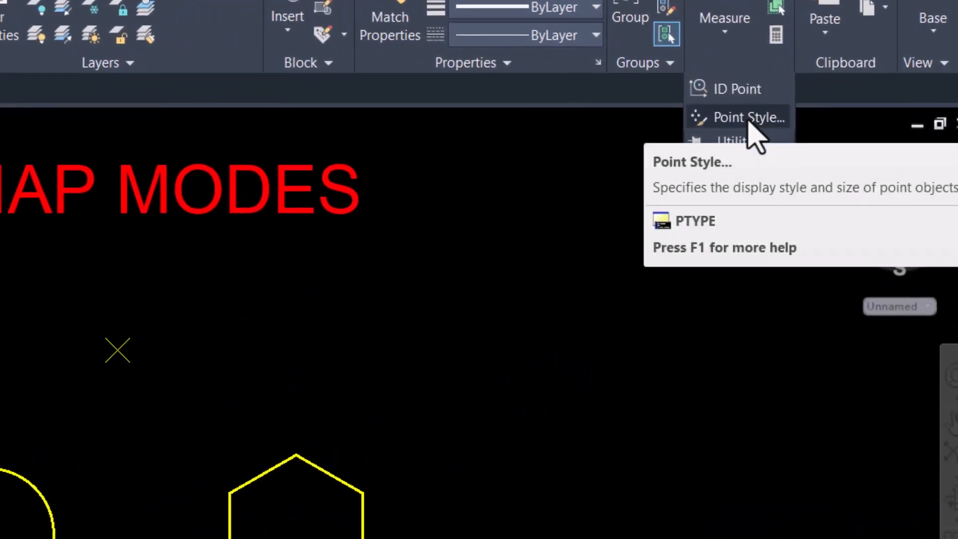
click(748, 118)
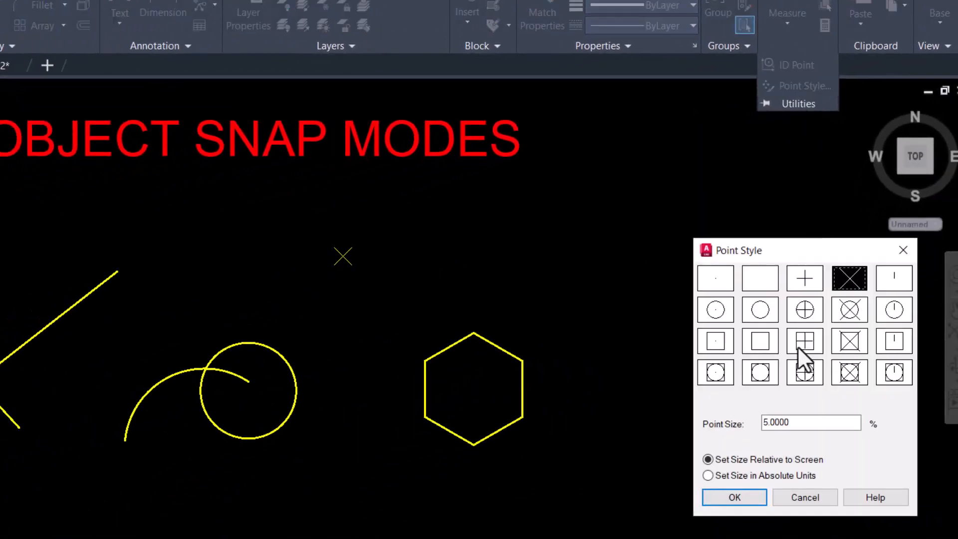
click(849, 313)
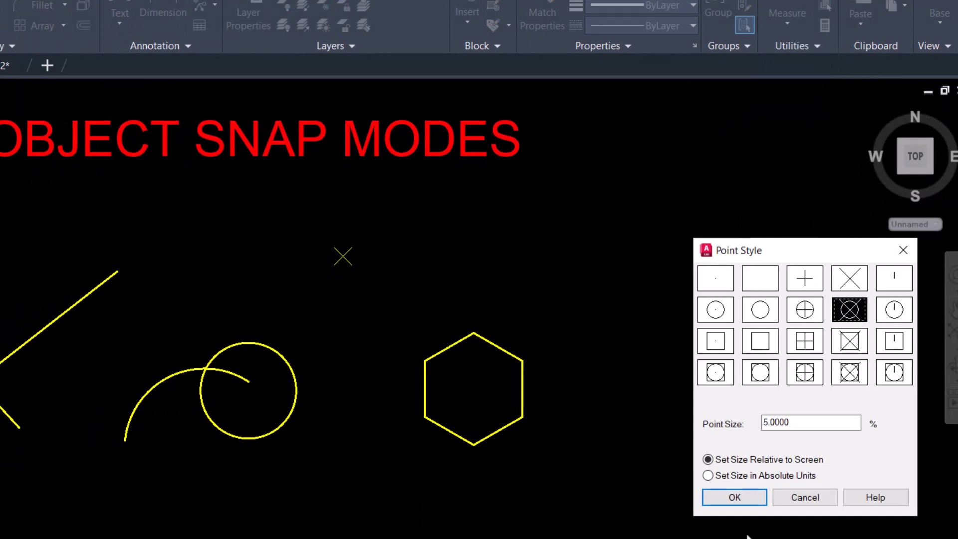
click(799, 424)
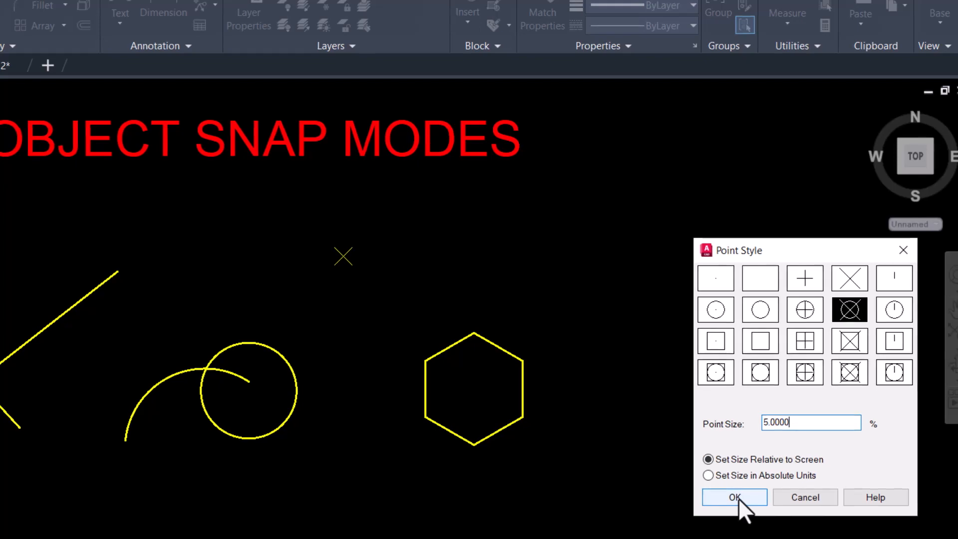
click(738, 498)
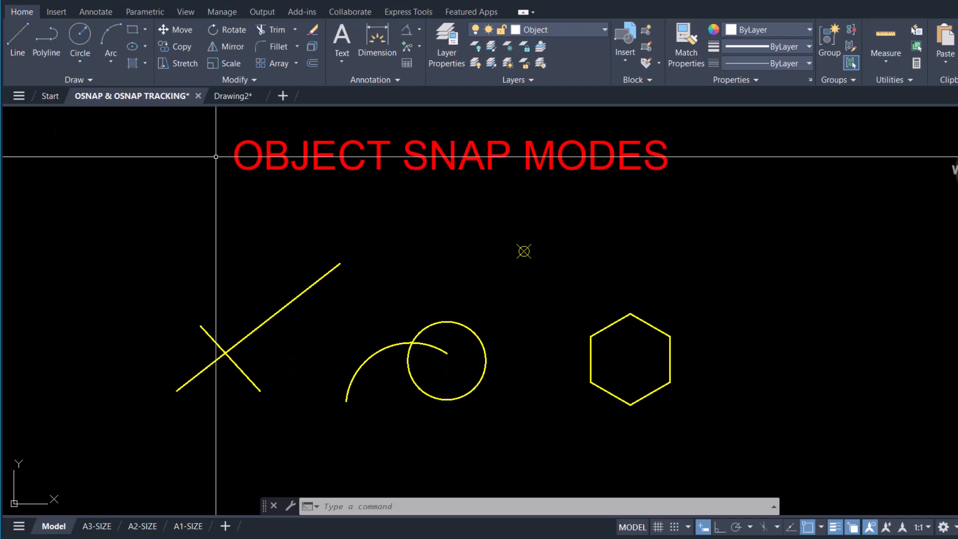
click(20, 37)
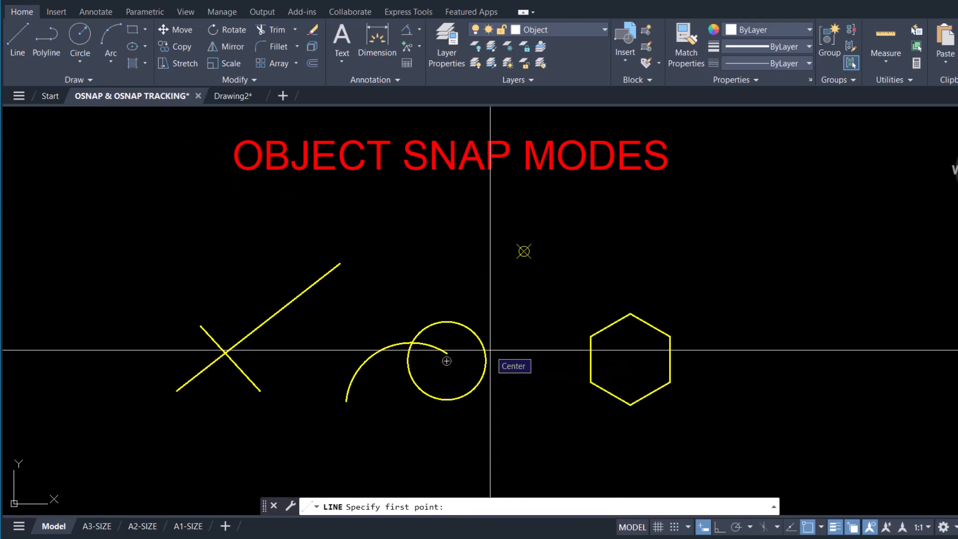
click(446, 361)
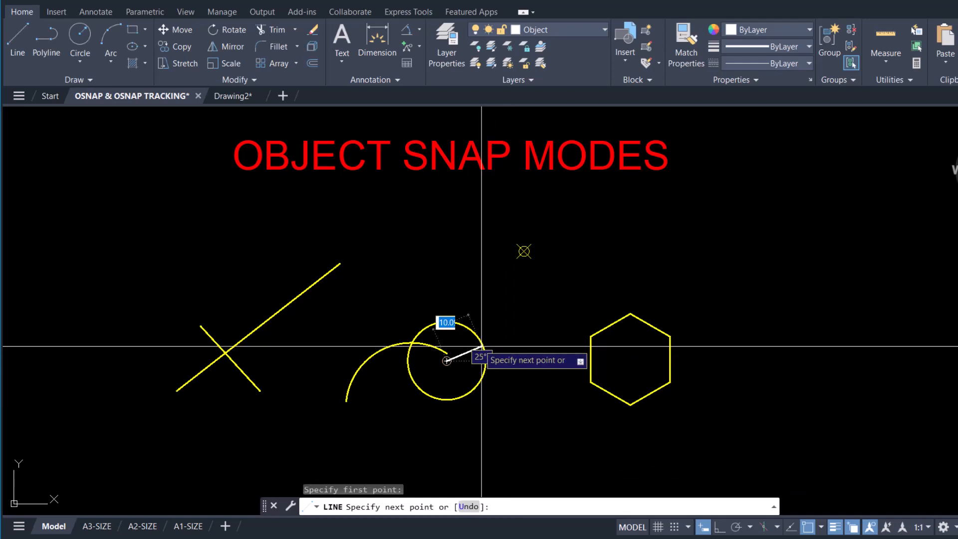
click(225, 352)
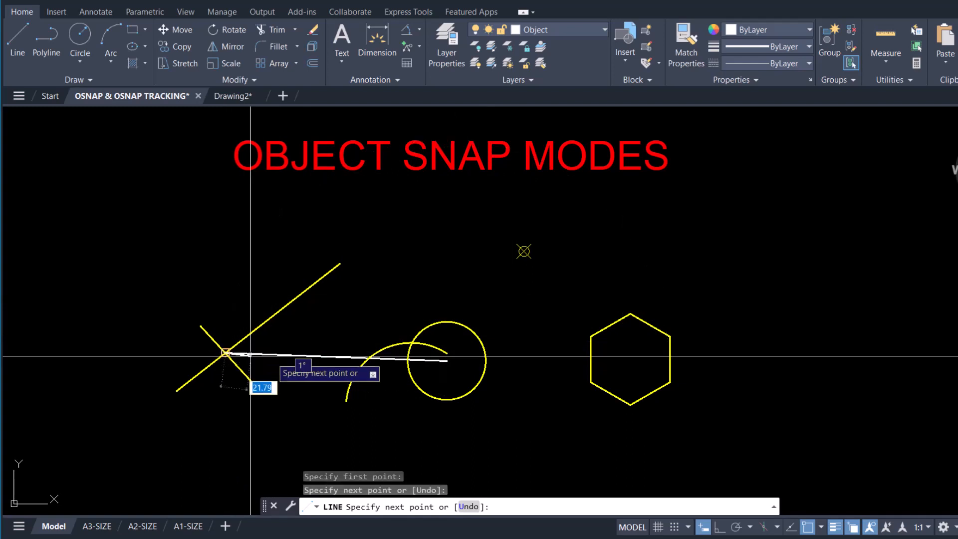
right_click(365, 327)
click(384, 336)
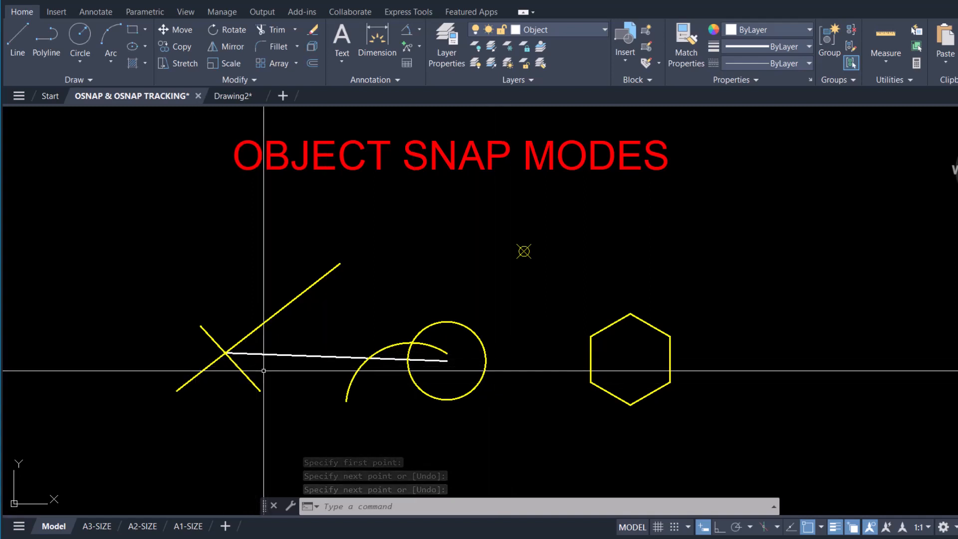
click(298, 356)
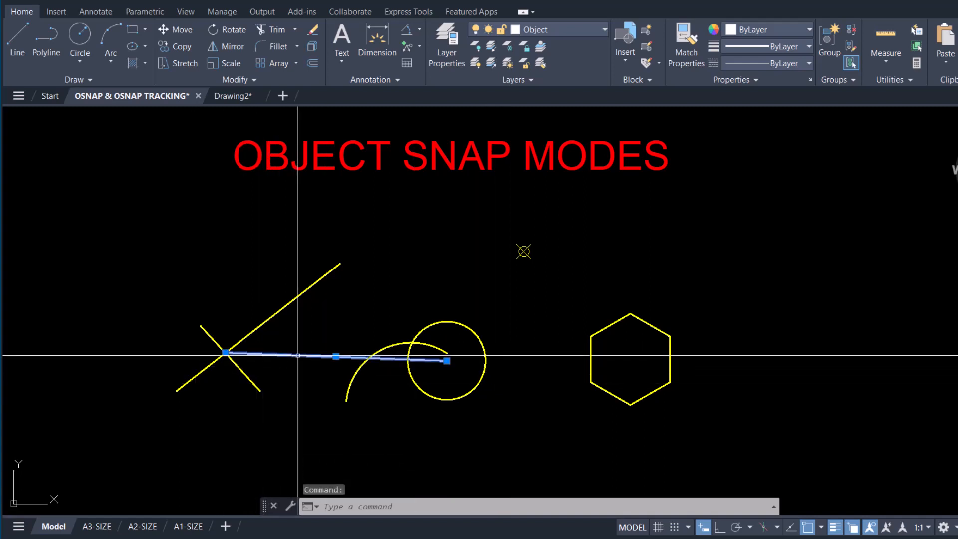
key(Delete)
click(17, 45)
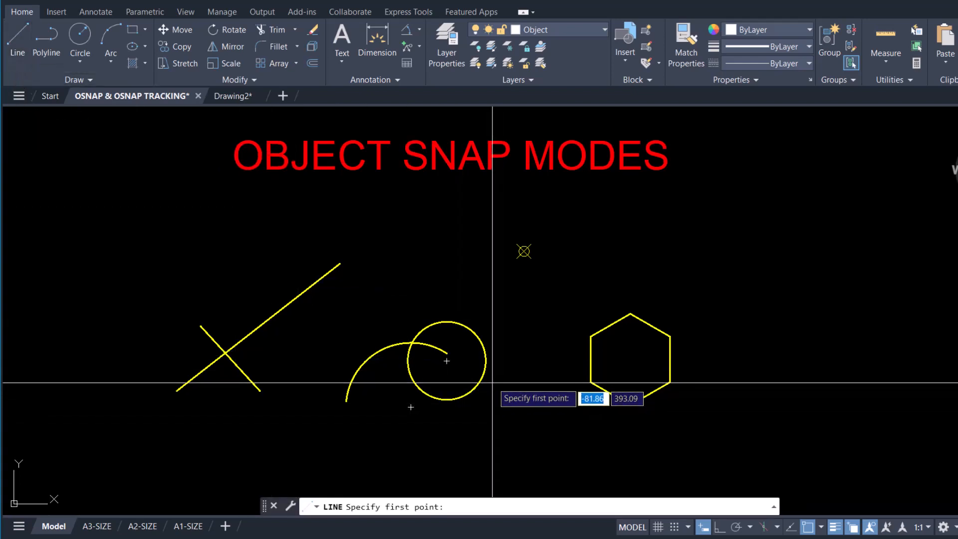
click(447, 361)
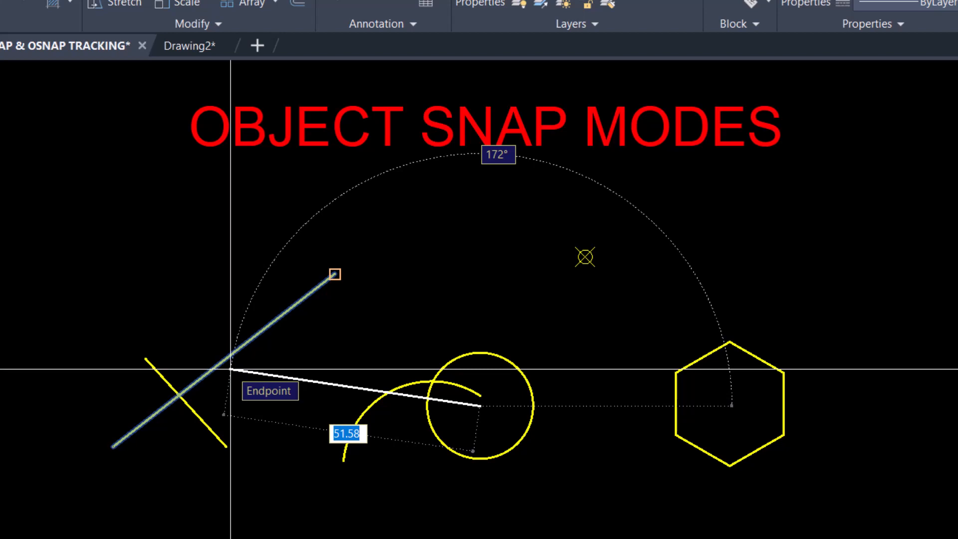
key(Tab)
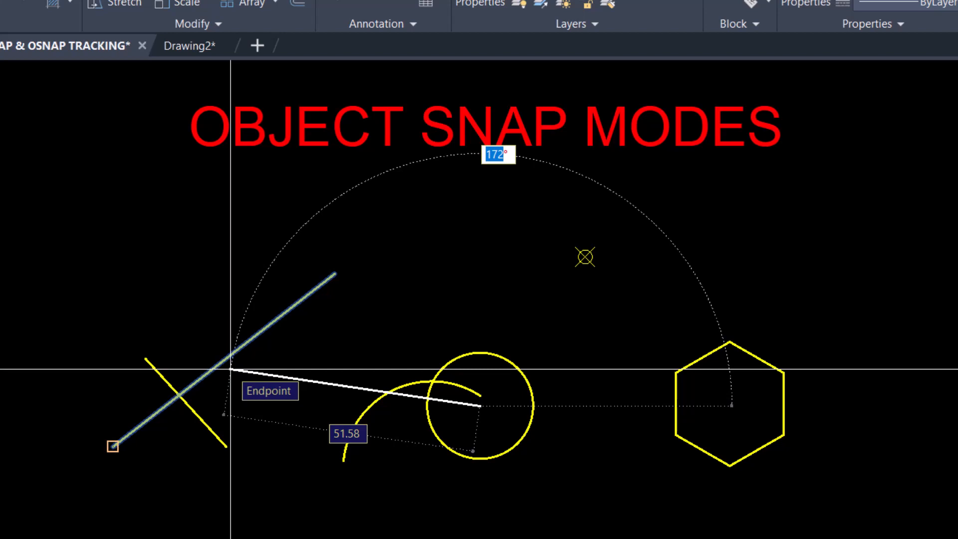
key(Tab)
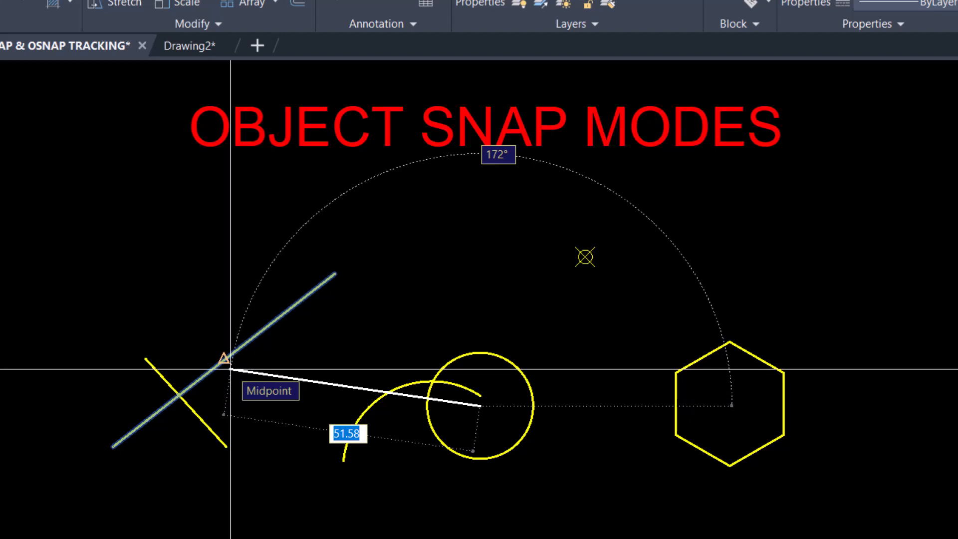
right_click(278, 336)
click(295, 344)
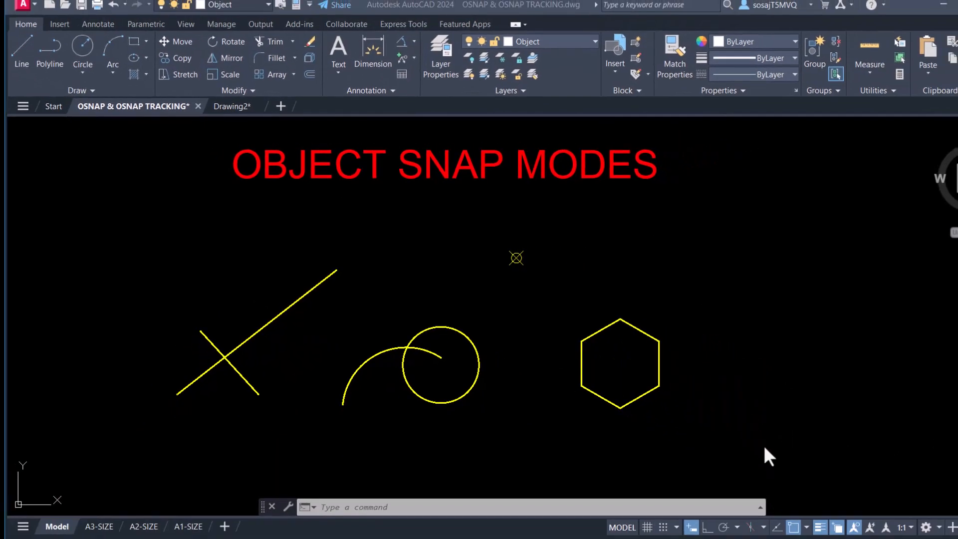
- Check which object snap modes are running, then begin a new line
click(807, 528)
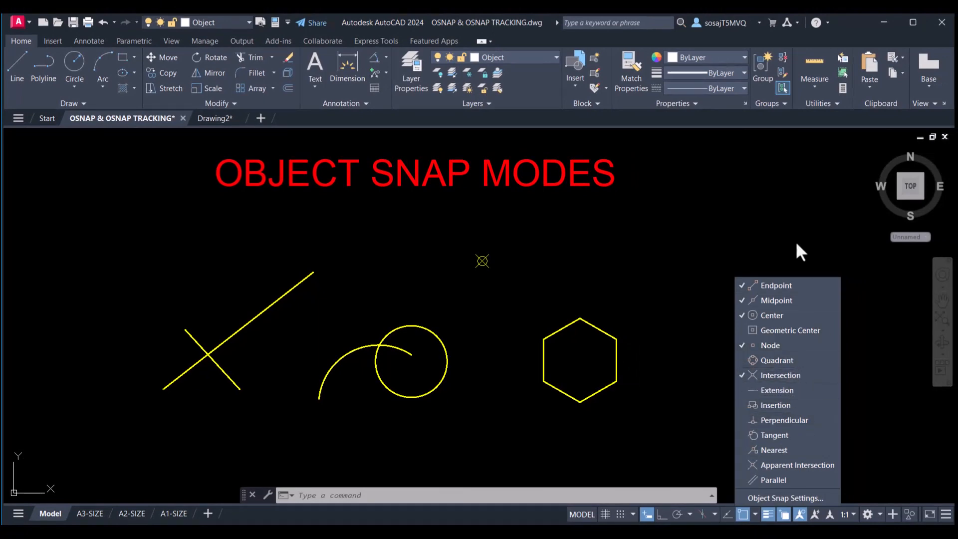
click(773, 131)
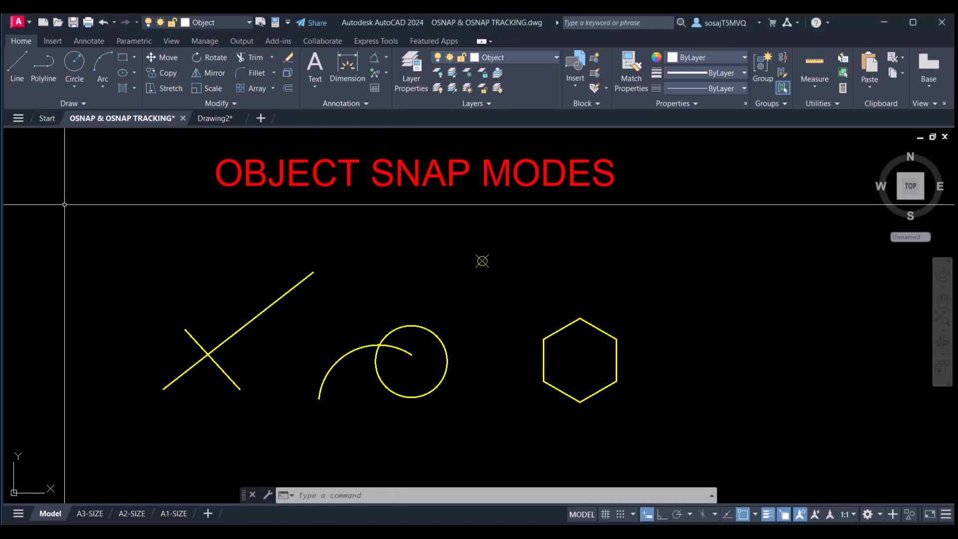
click(12, 71)
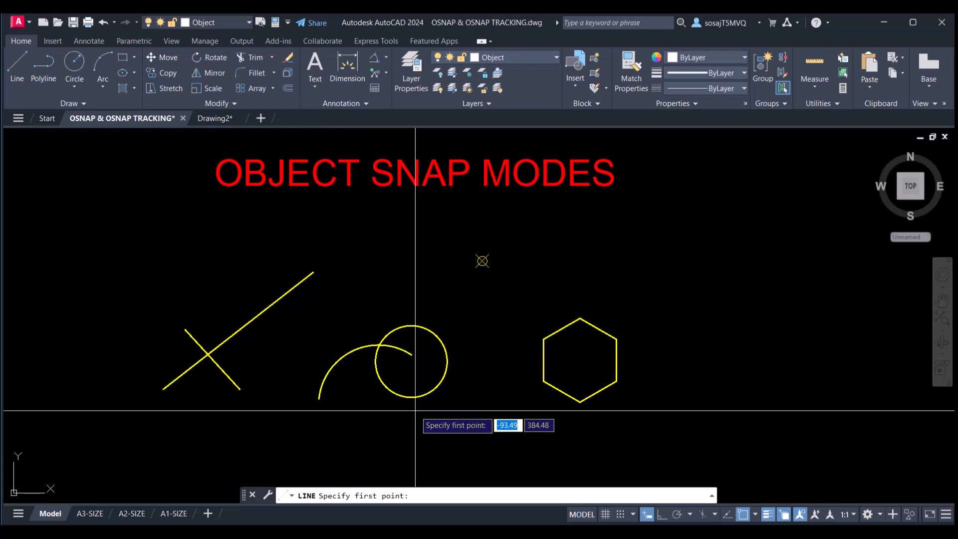
shift+right_click(470, 347)
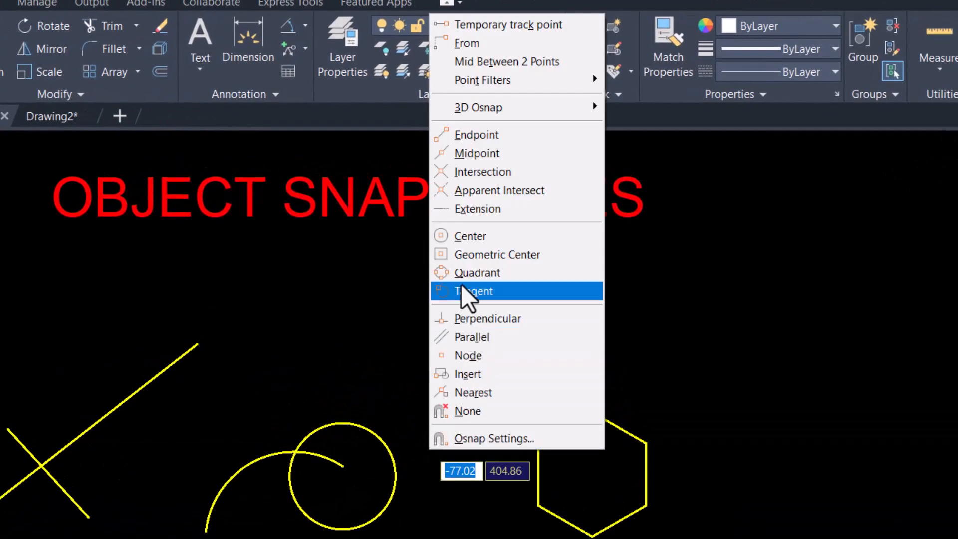
click(477, 272)
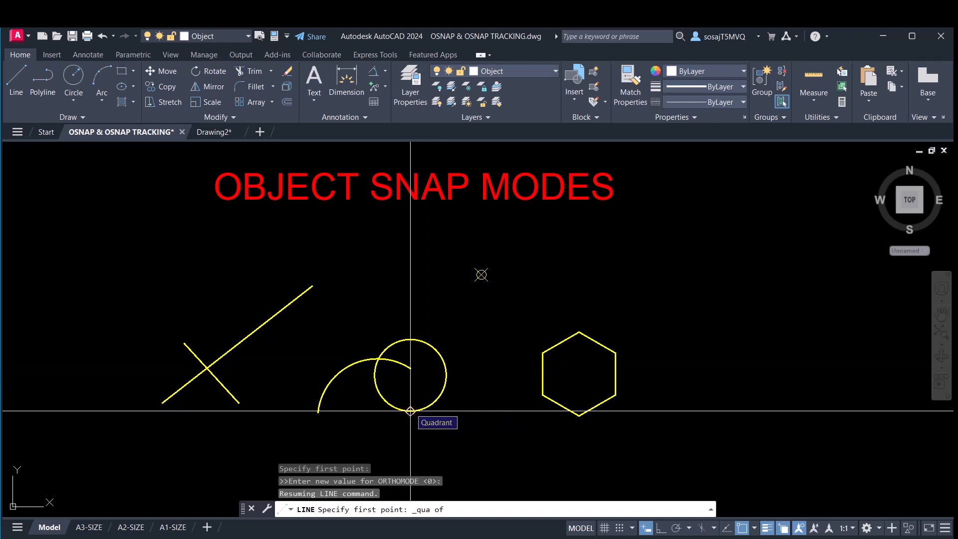
click(411, 411)
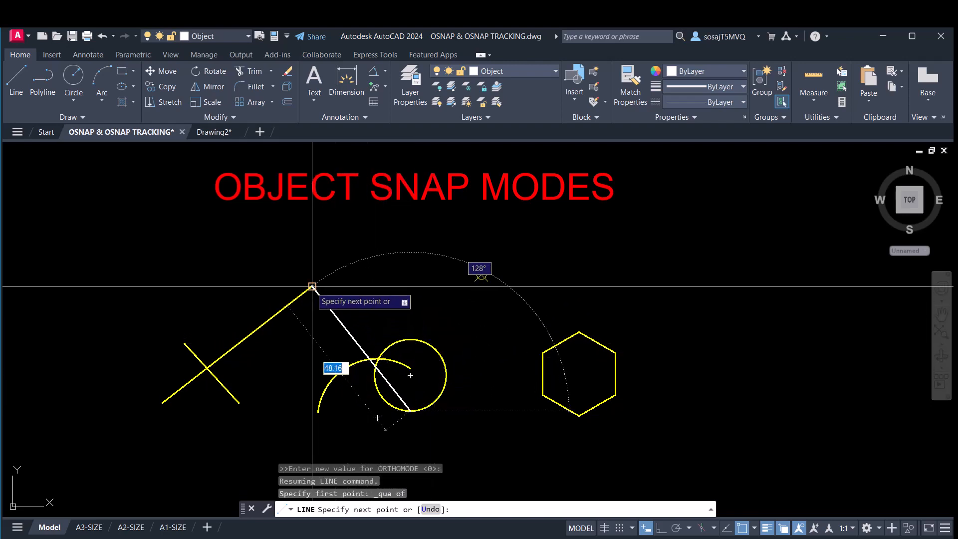
click(311, 286)
right_click(368, 284)
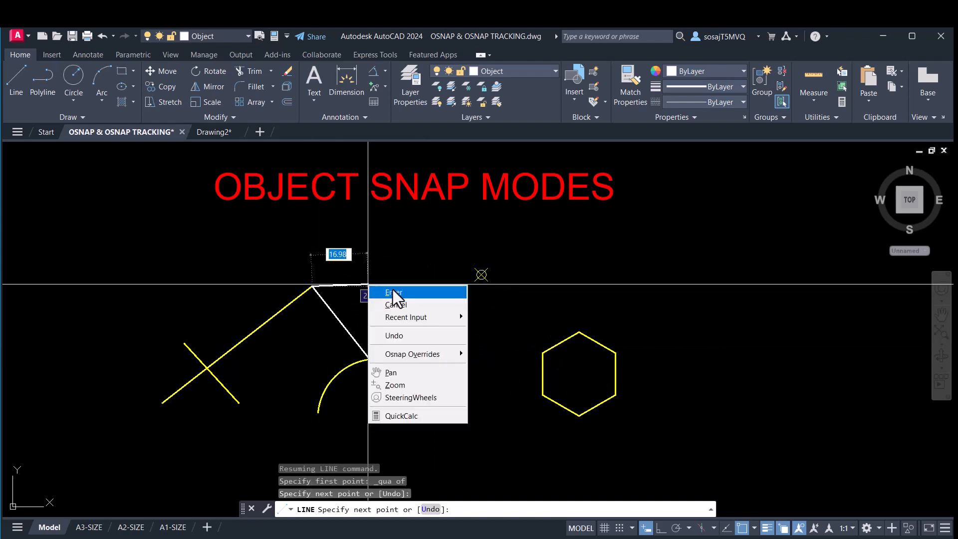
click(392, 294)
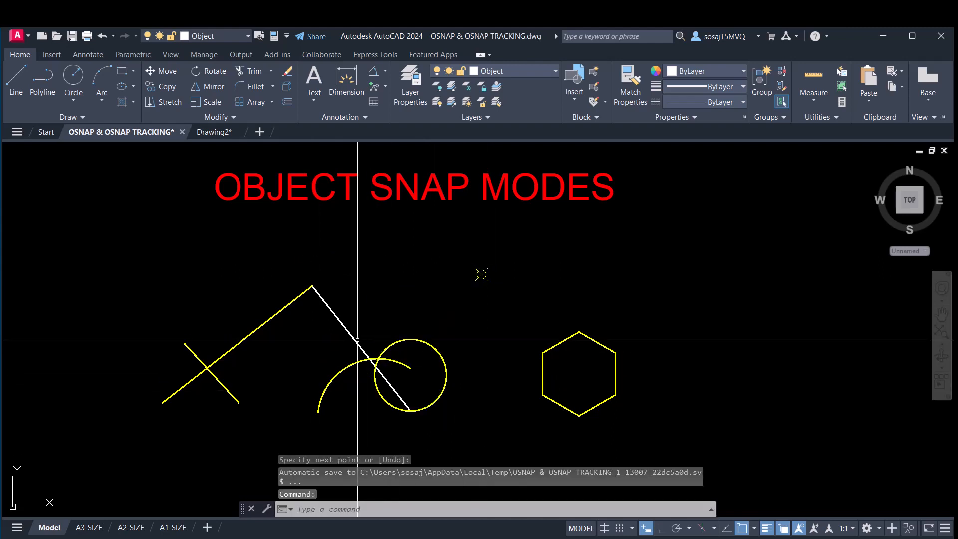
click(353, 339)
key(Delete)
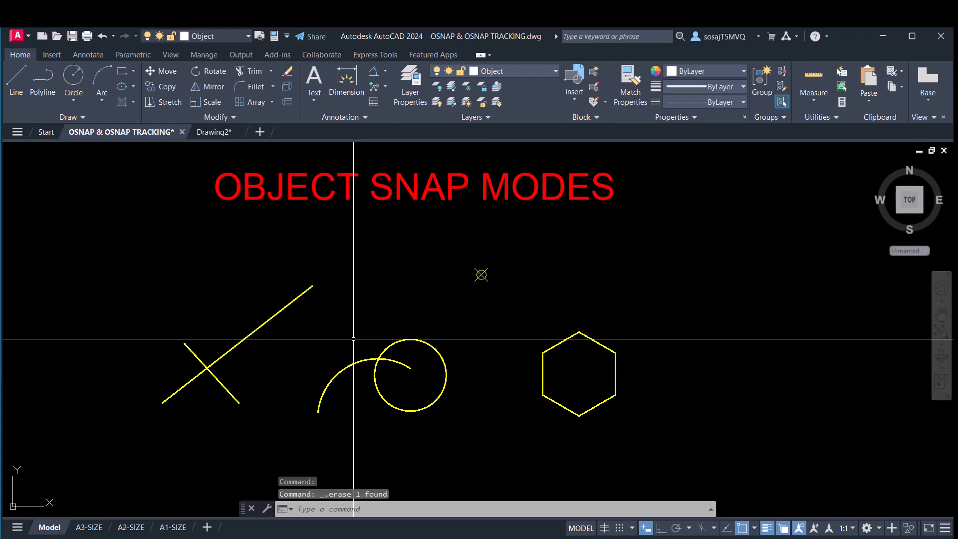
- Review the running object snaps again and start another line
click(754, 527)
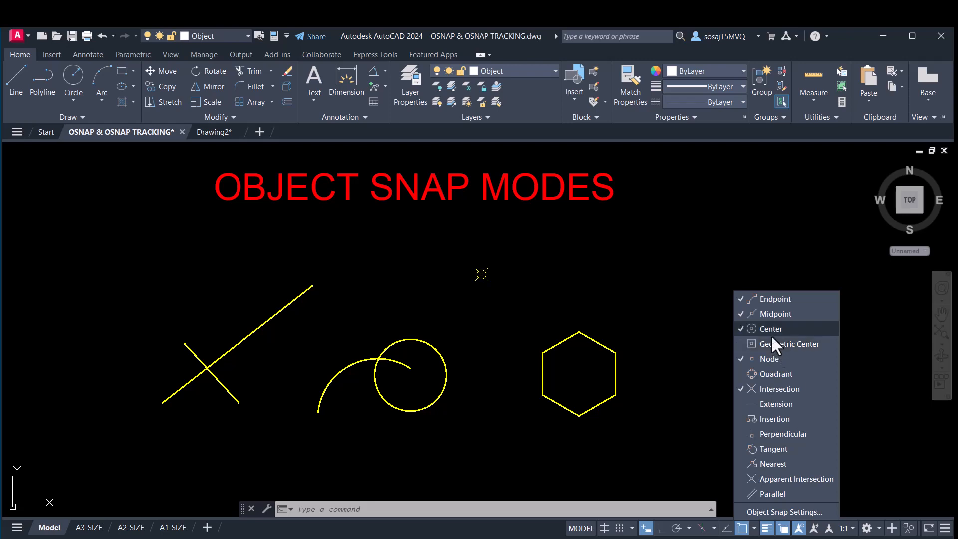
click(634, 352)
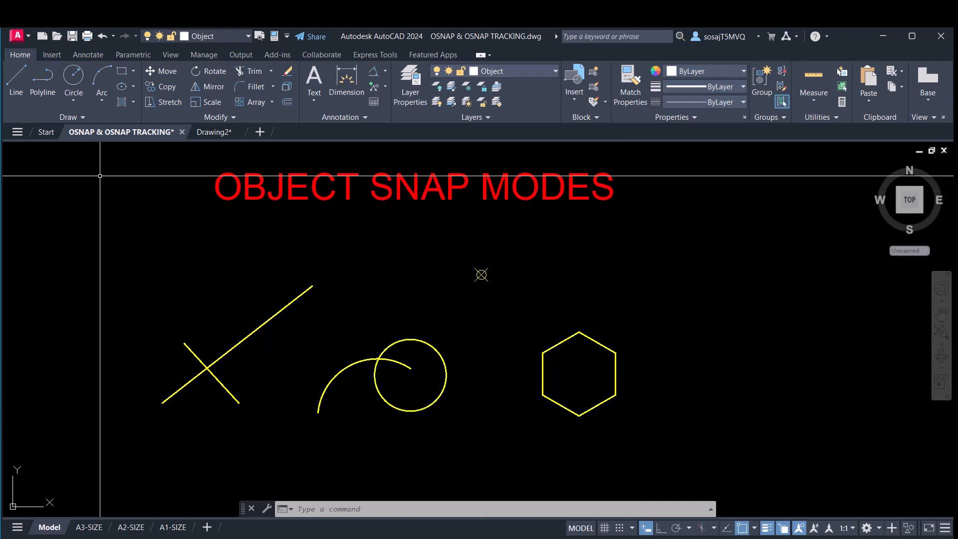
click(17, 87)
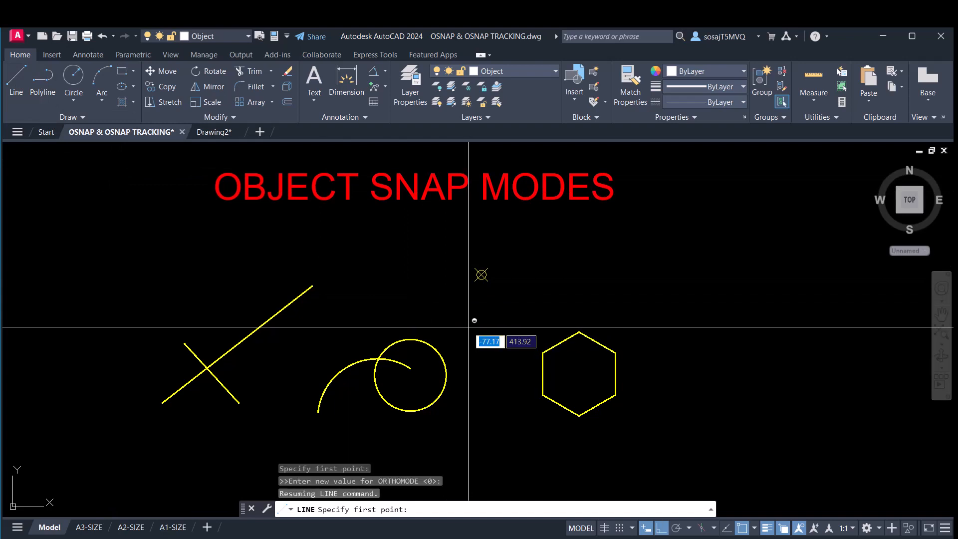
shift+right_click(470, 330)
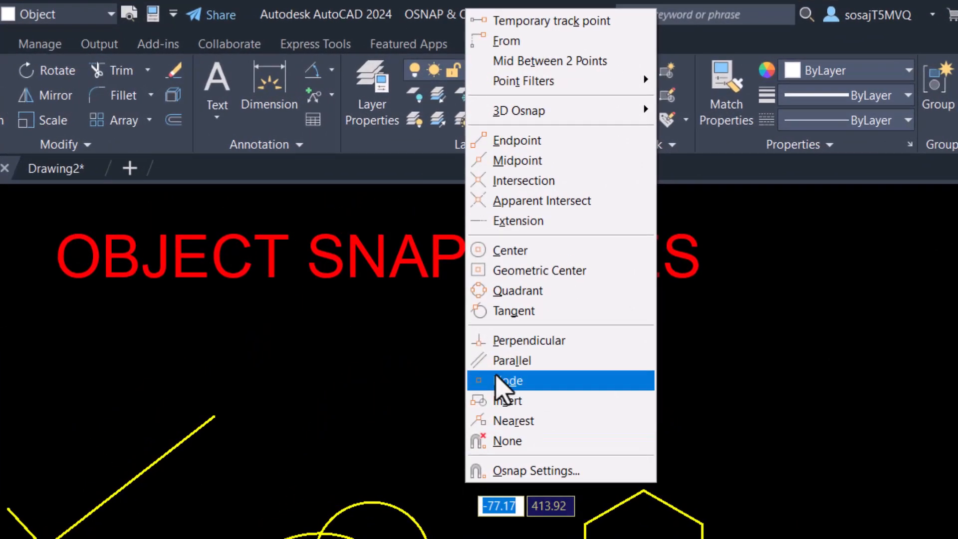
click(520, 276)
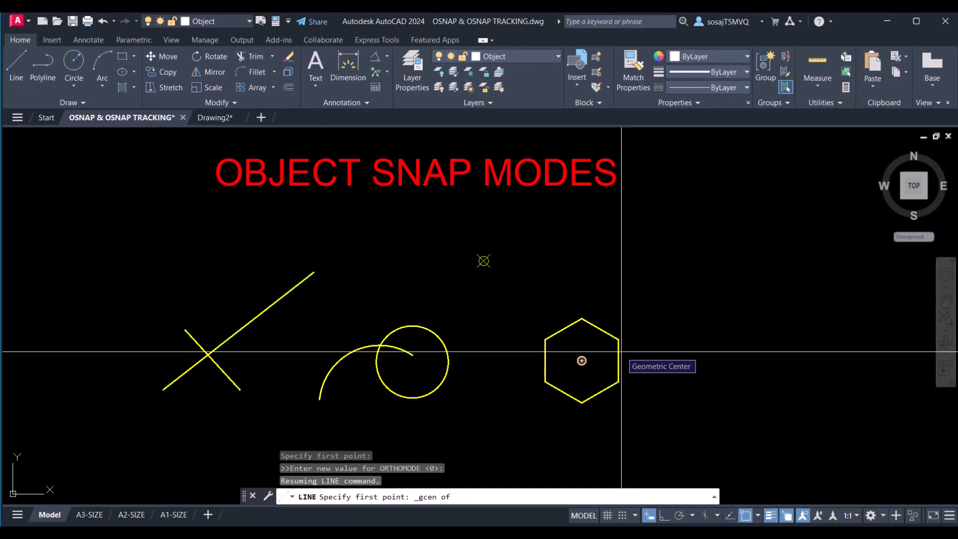
click(582, 361)
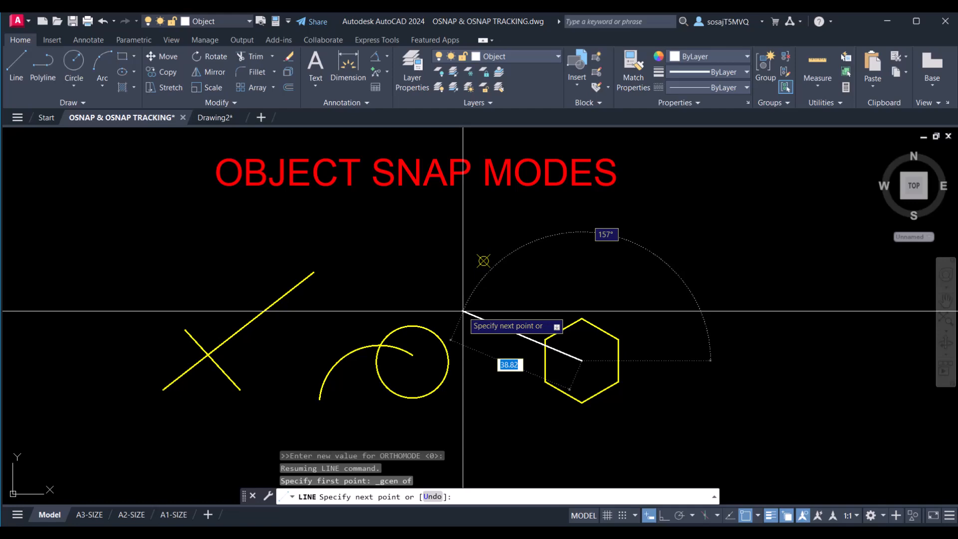
right_click(463, 311)
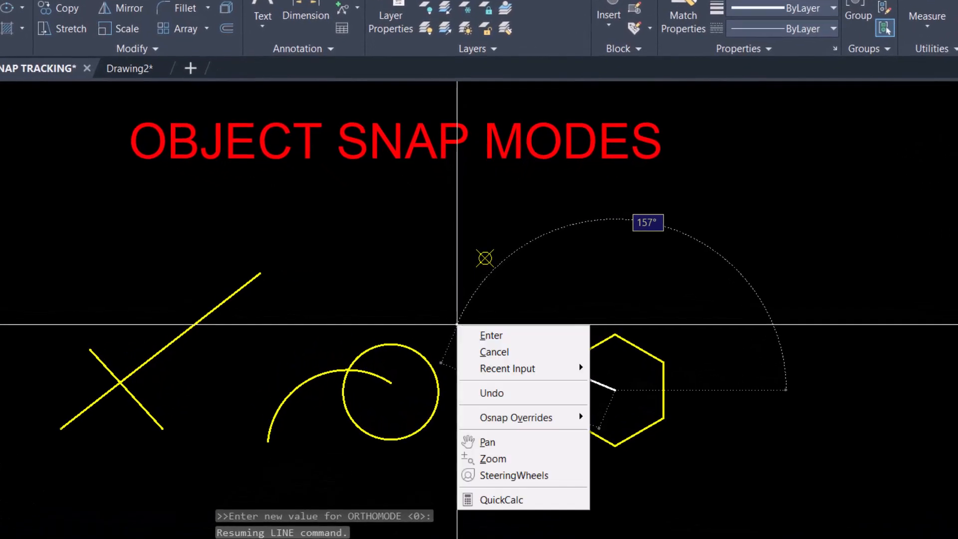
mouse_move(500, 422)
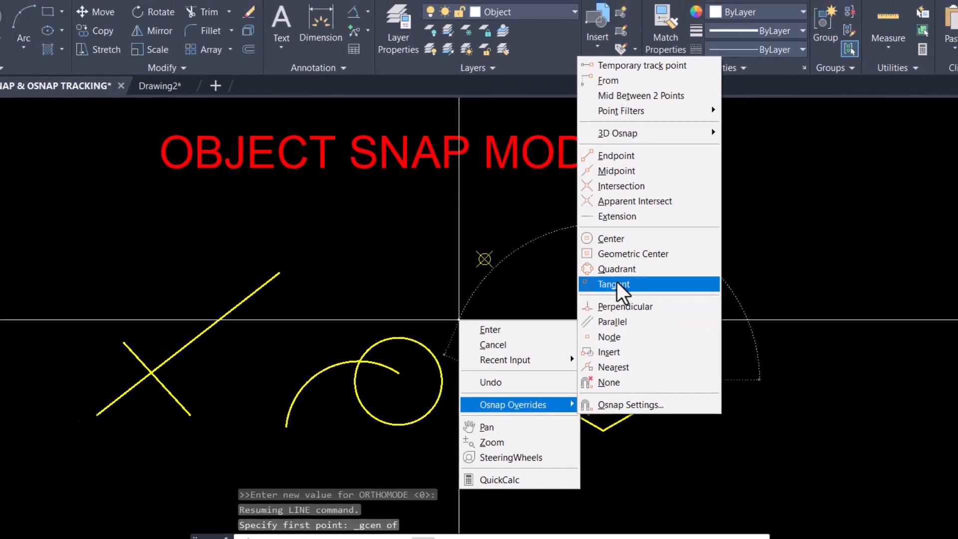
click(616, 284)
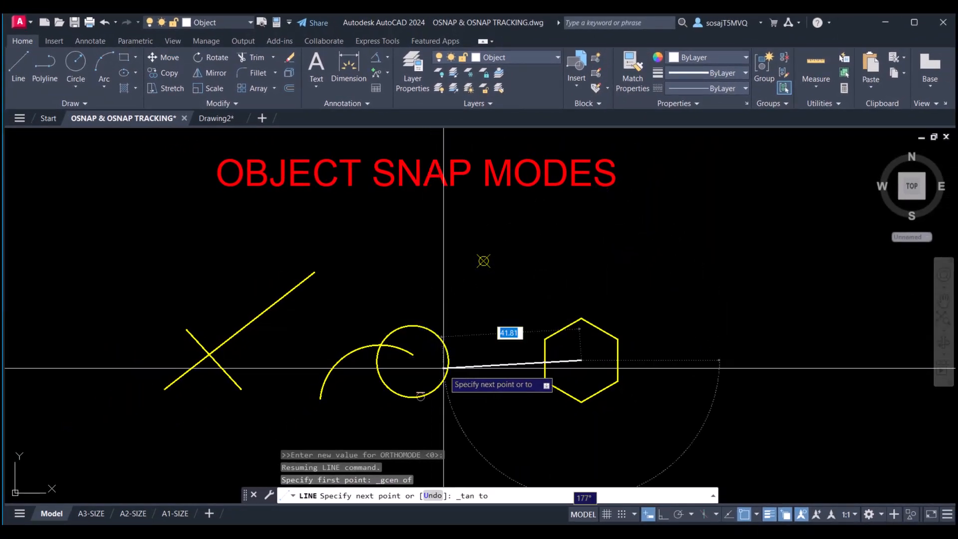
click(420, 326)
right_click(426, 298)
click(447, 310)
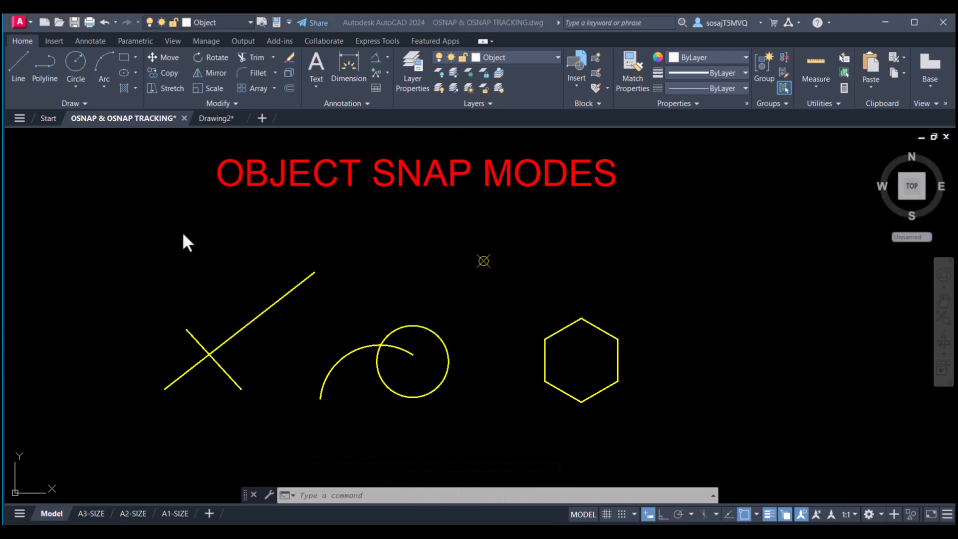
click(20, 66)
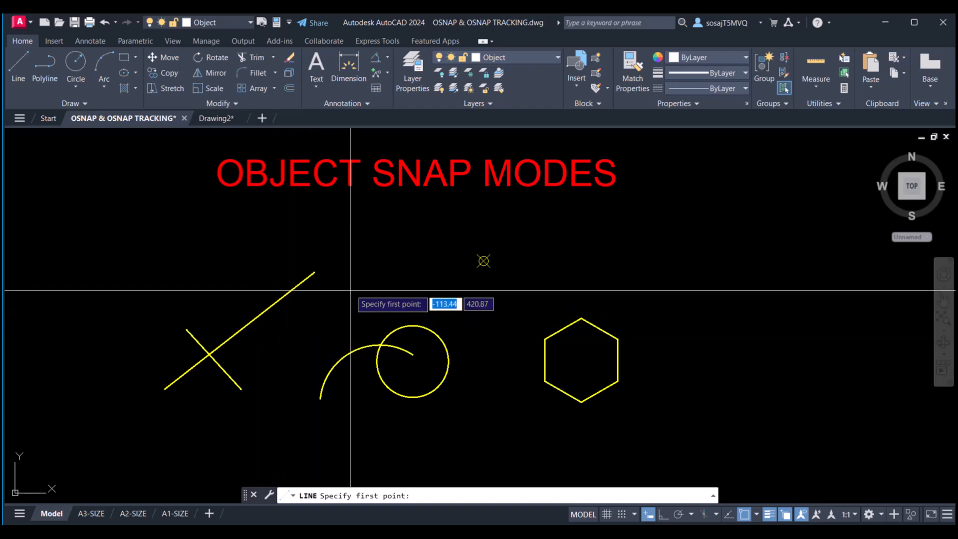
shift+right_click(347, 284)
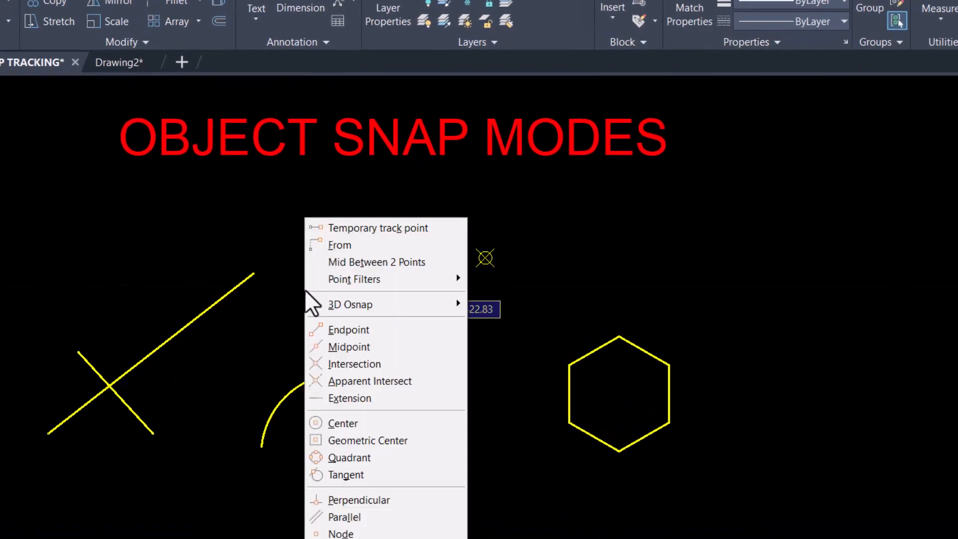
click(367, 500)
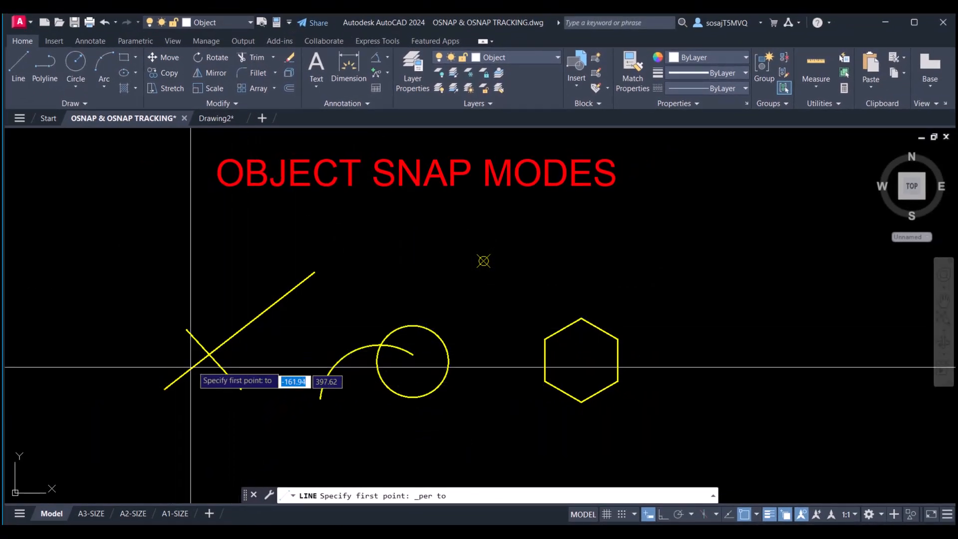
click(281, 298)
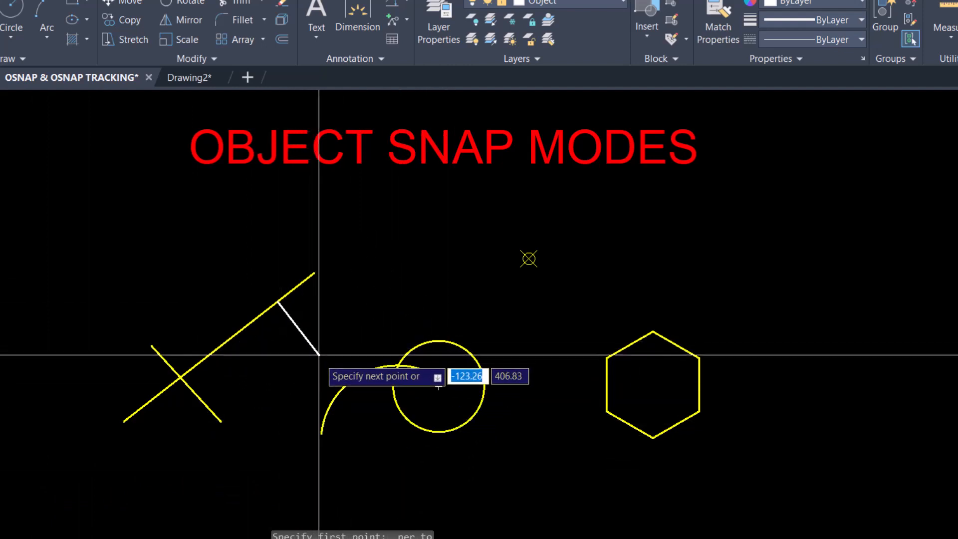
click(321, 433)
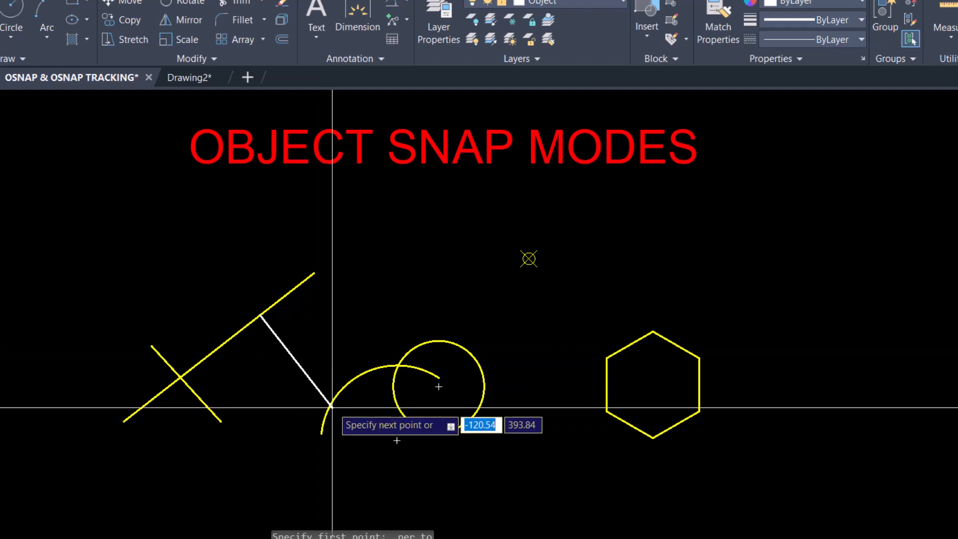
click(364, 373)
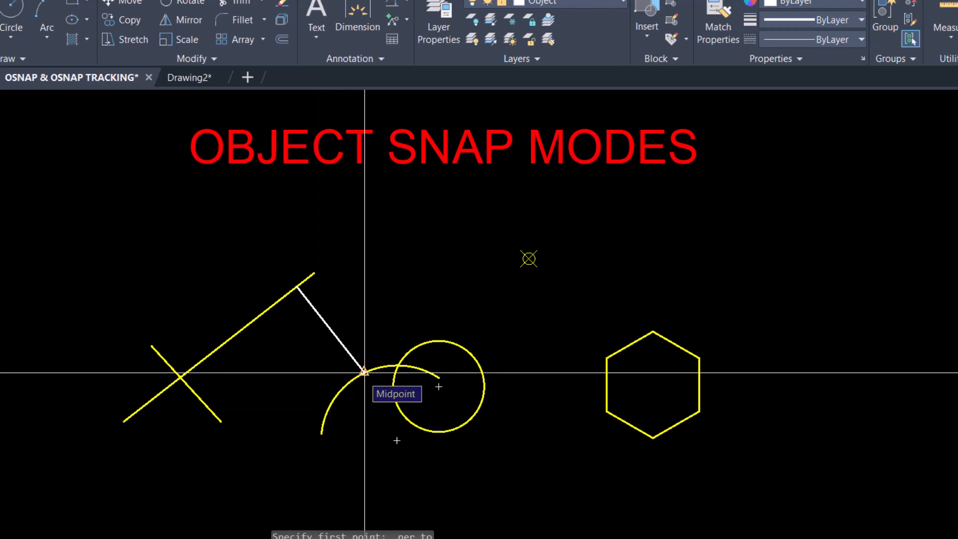
right_click(378, 283)
click(410, 294)
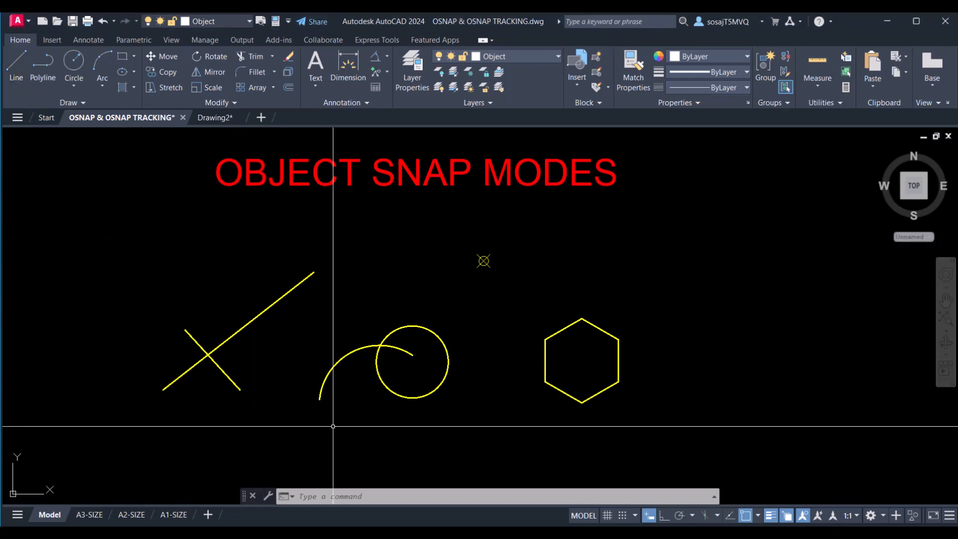
- Draw a line starting on the diagonal line using a one-off Nearest snap
click(16, 68)
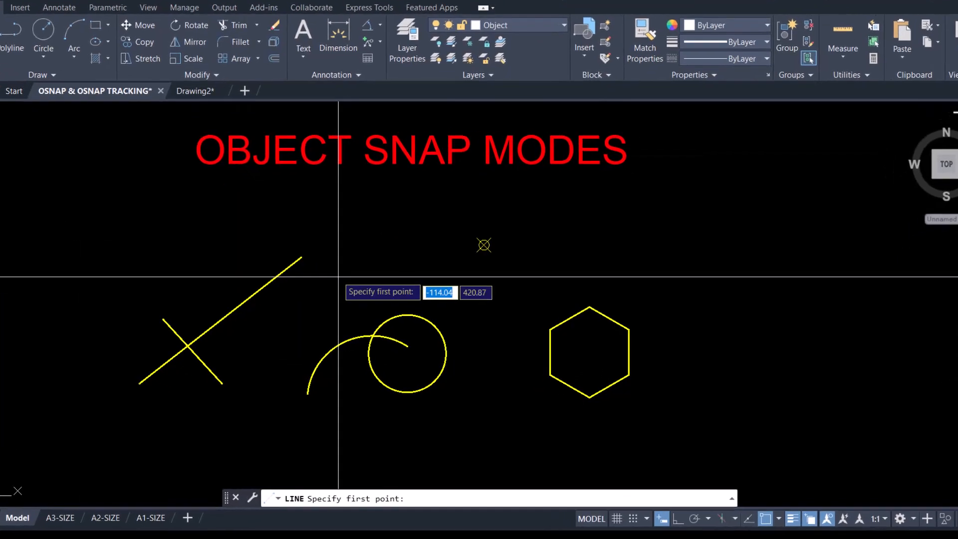
shift+right_click(346, 300)
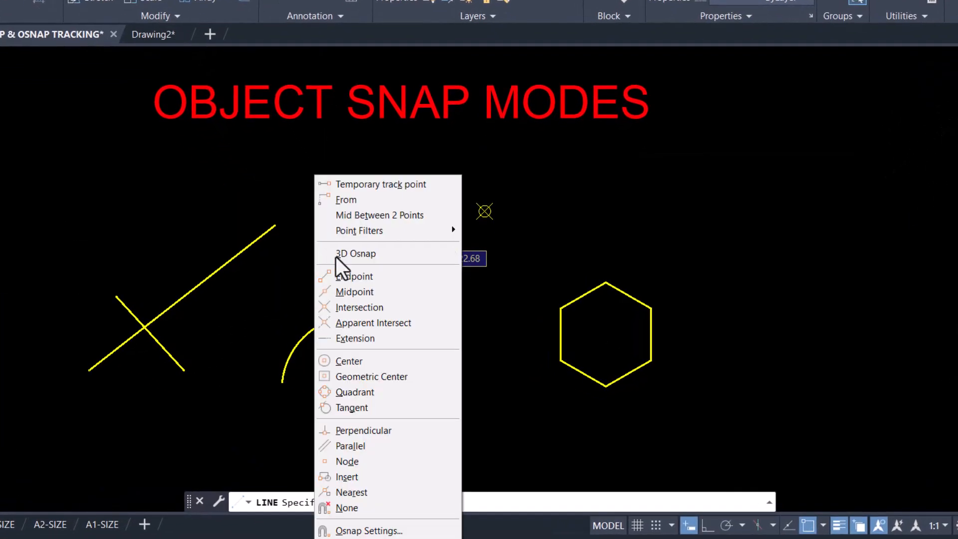
click(362, 489)
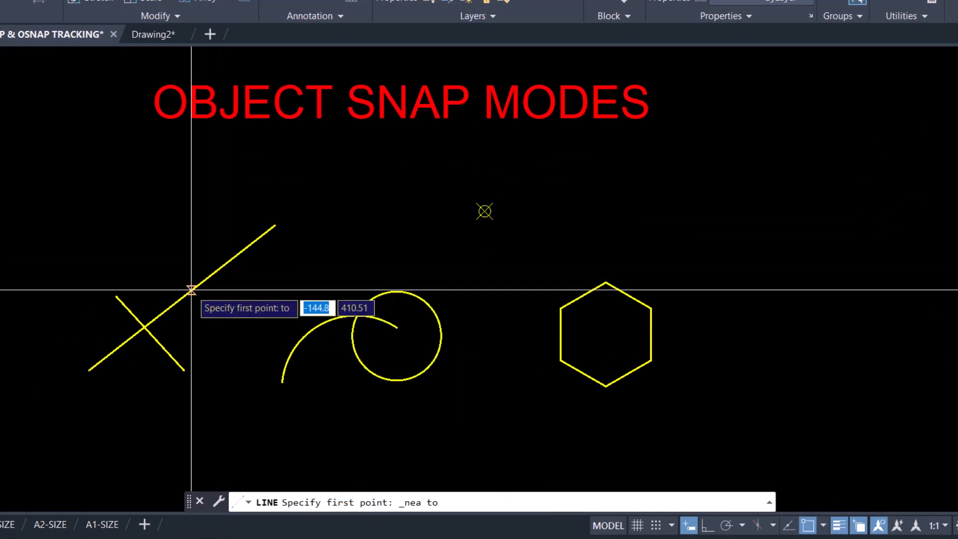
click(230, 261)
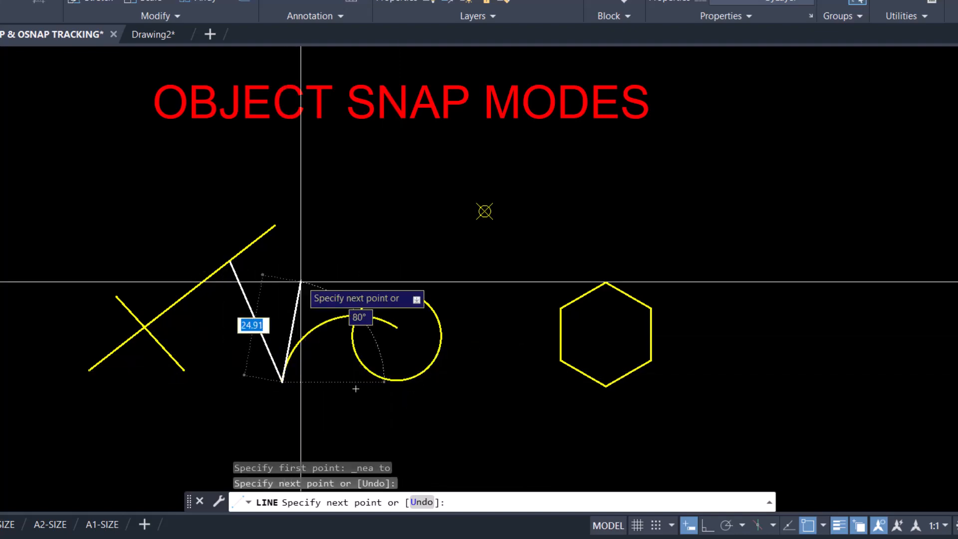
right_click(321, 264)
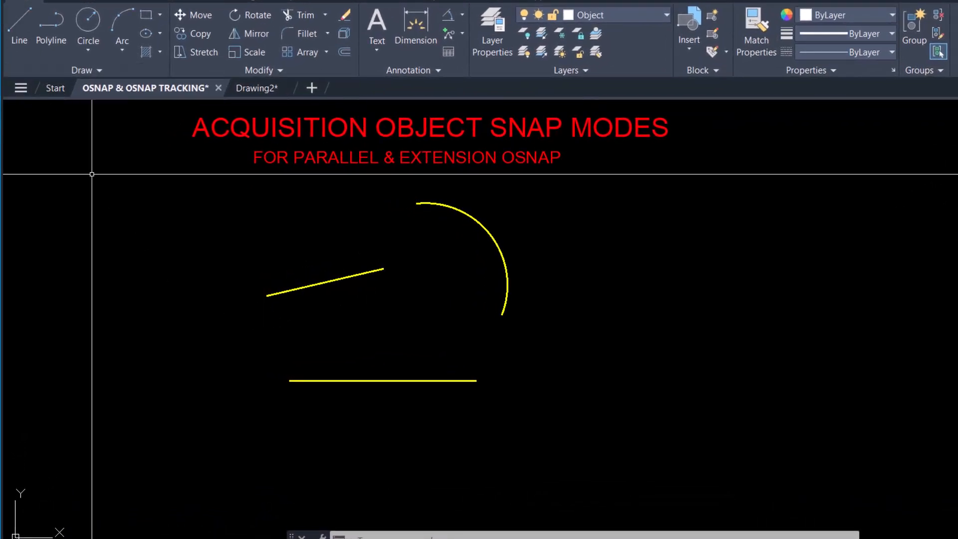
click(13, 28)
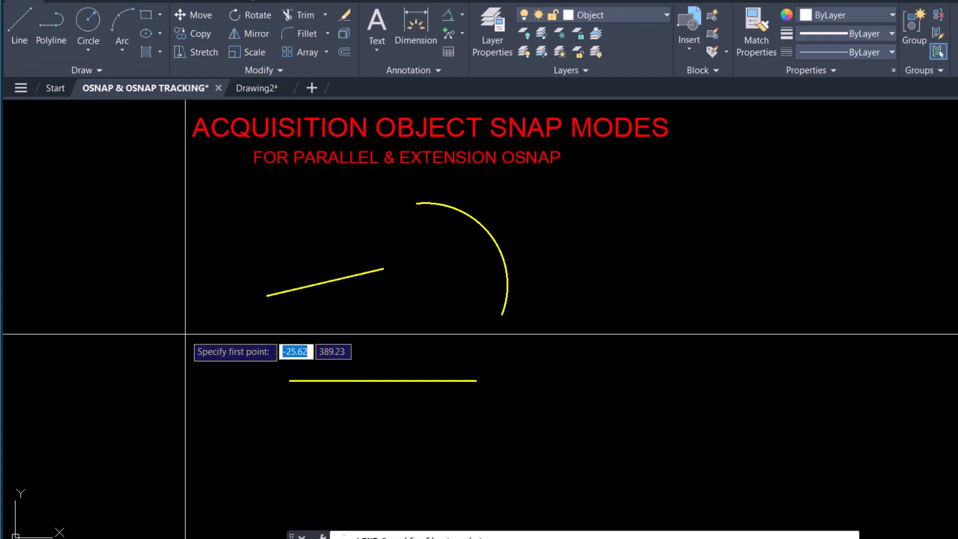
click(148, 268)
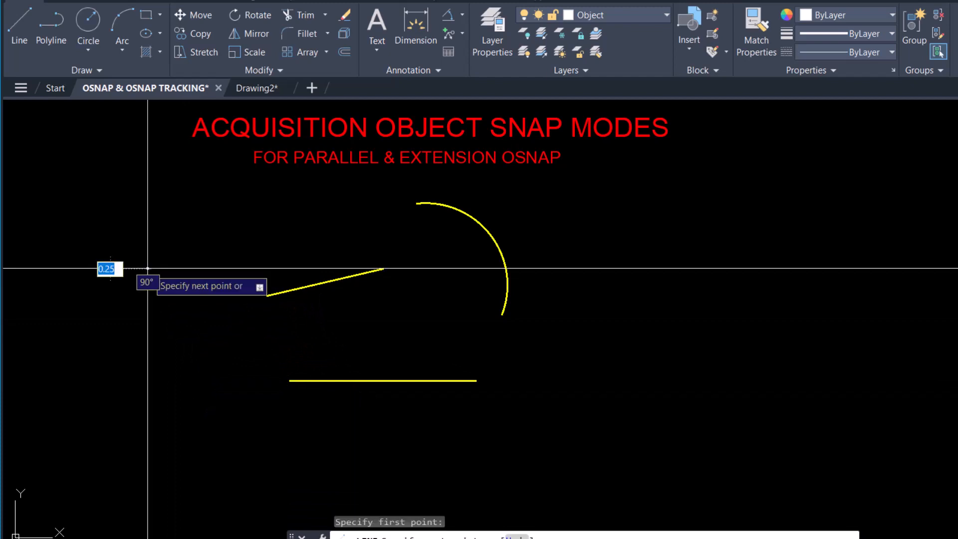
key(F8)
shift+right_click(213, 255)
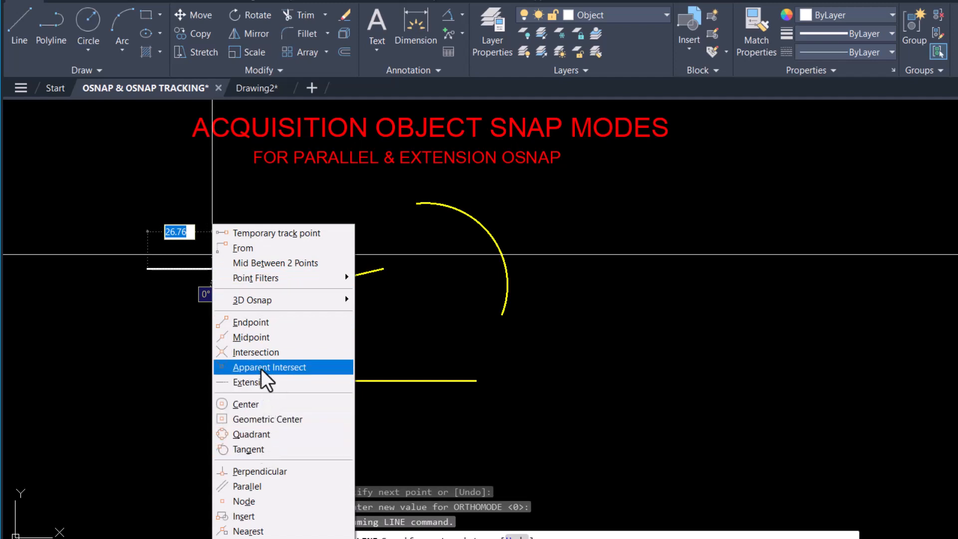
click(259, 487)
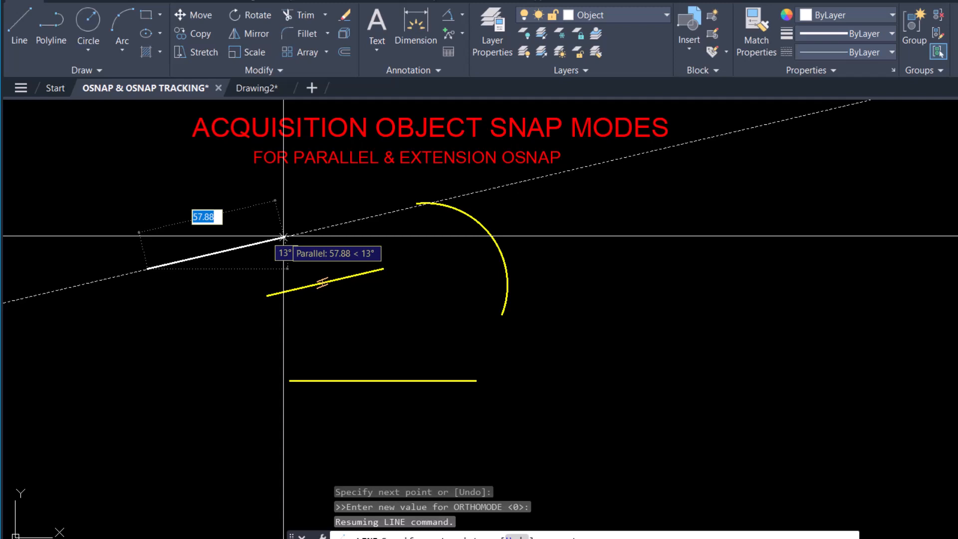
click(321, 228)
right_click(346, 238)
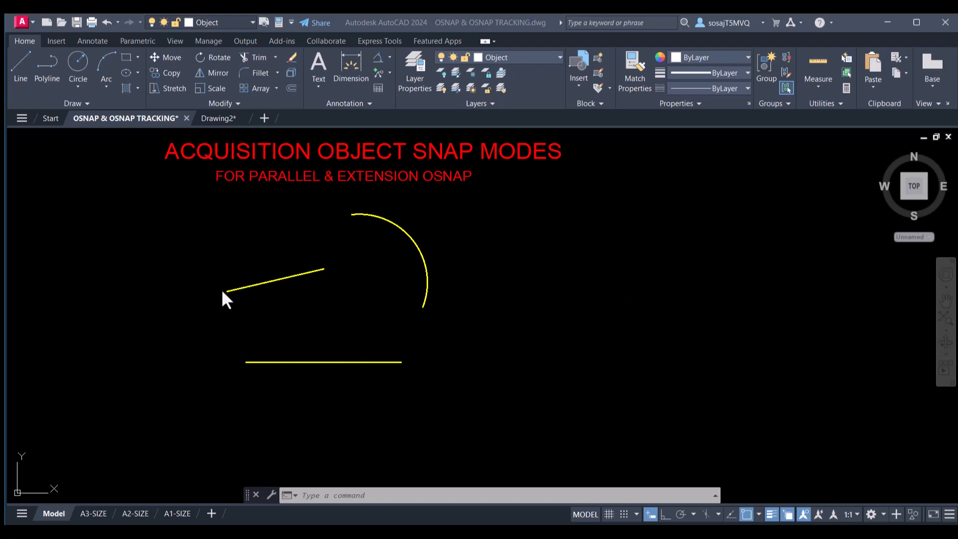
- Draw a line from the horizontal line's left endpoint to the slanted line's extension using Extension snap
click(23, 65)
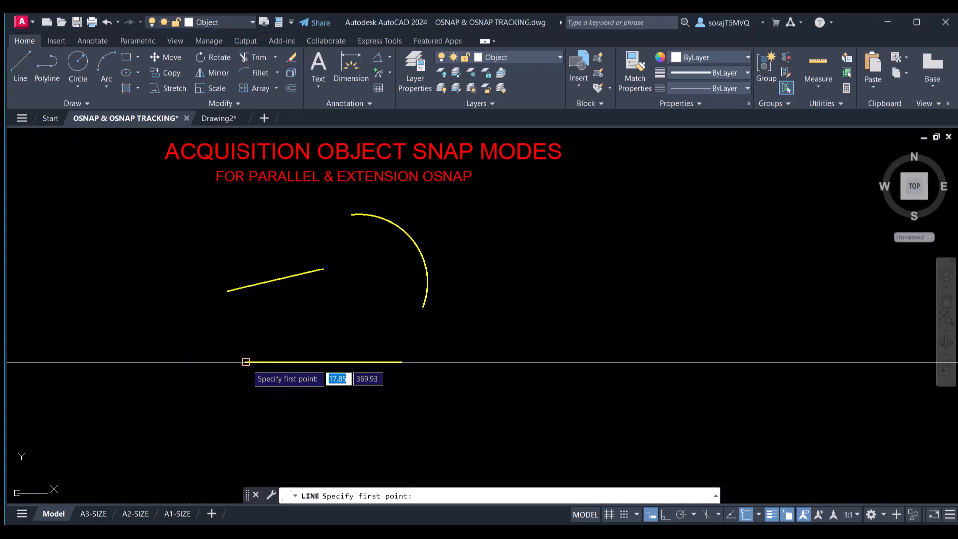
click(246, 362)
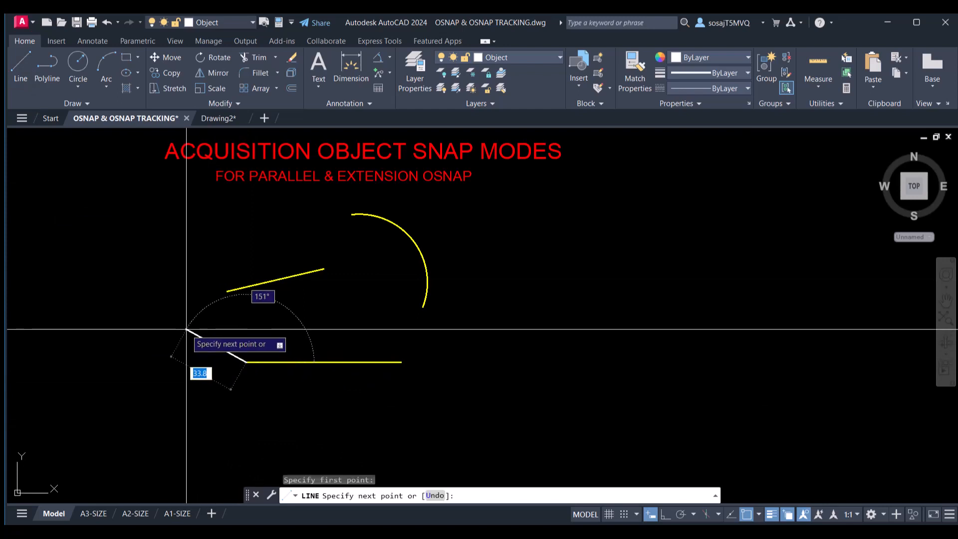
shift+right_click(186, 330)
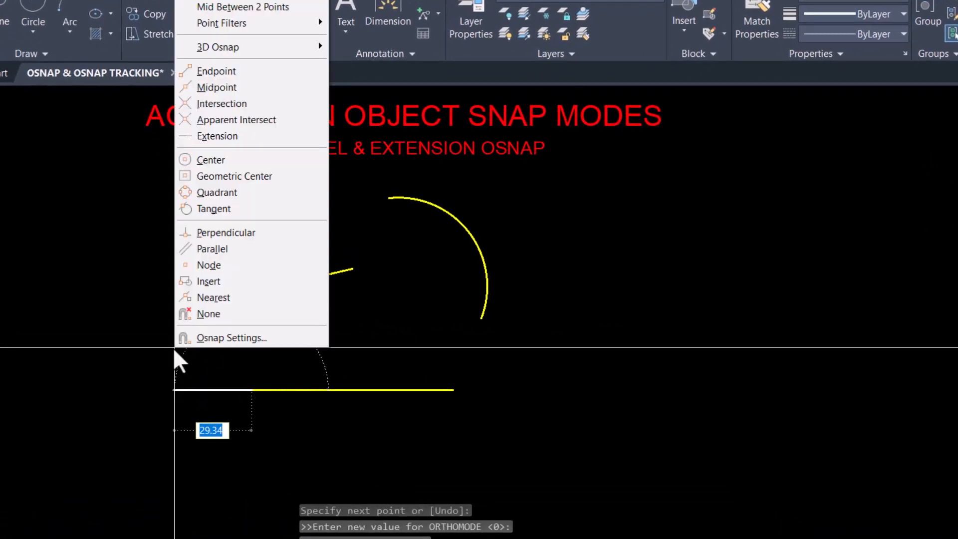
click(219, 136)
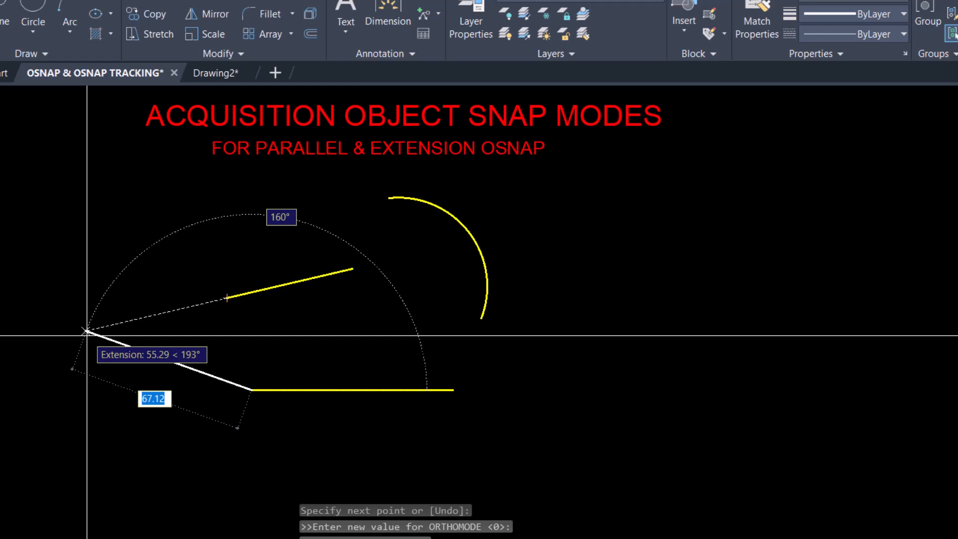
shift+right_click(149, 328)
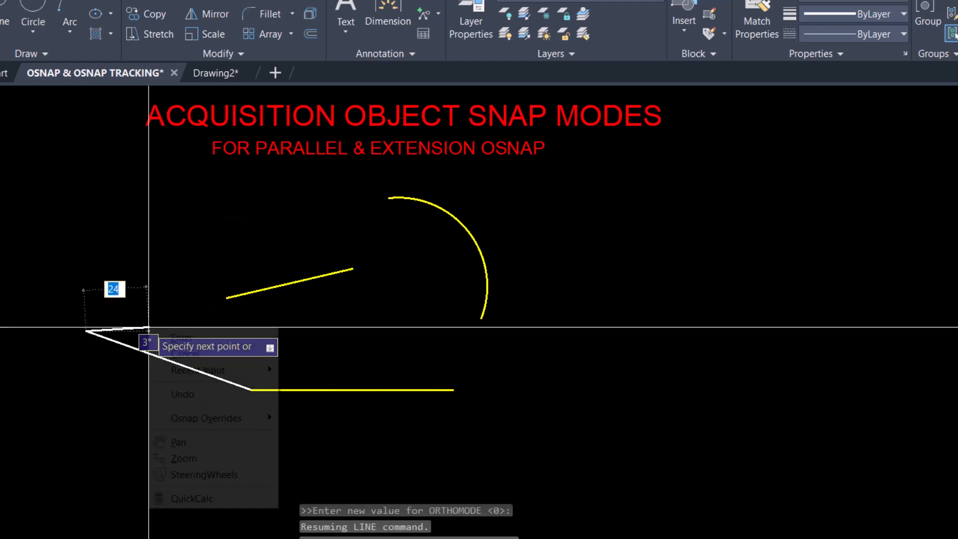
click(169, 336)
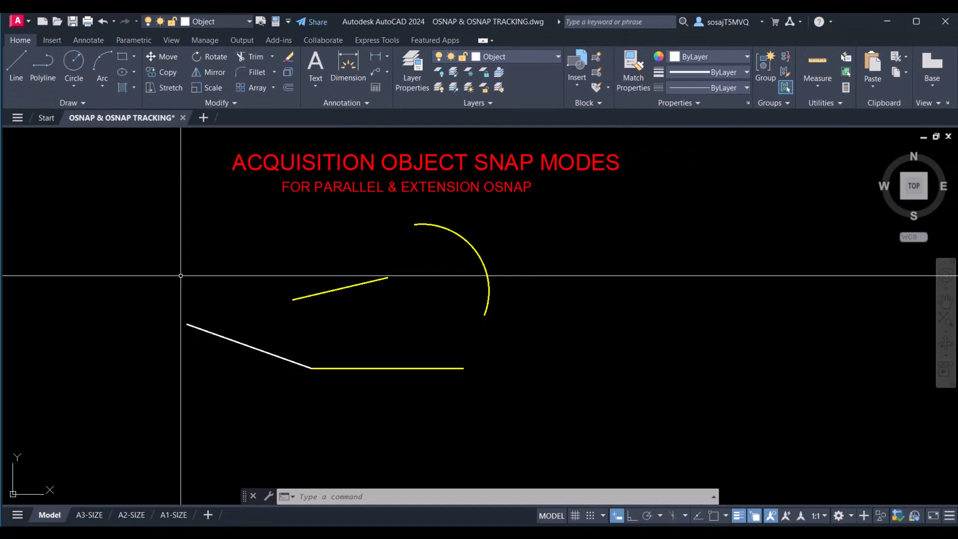
- With OSNAP back on, draw a line from the slanted line's right endpoint to the arc's extension
click(181, 276)
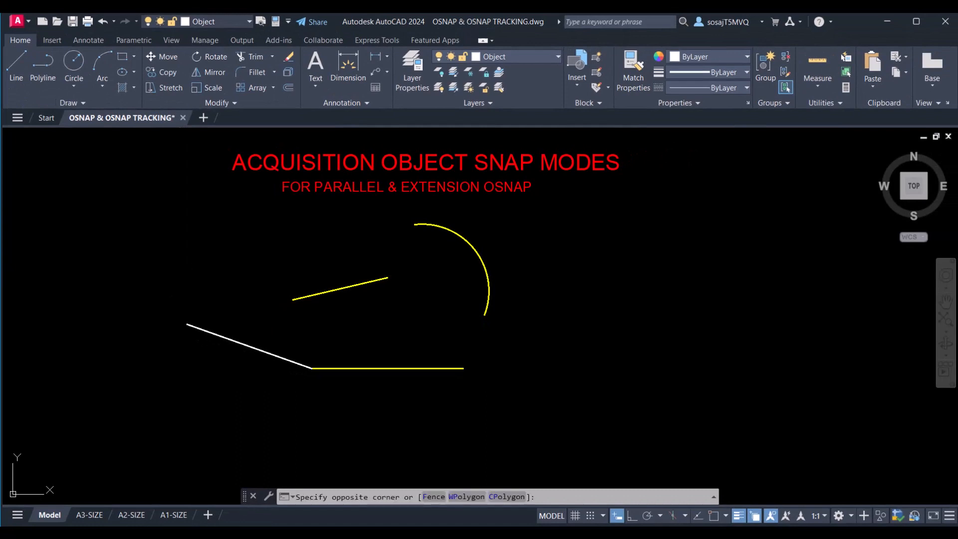
click(181, 275)
click(16, 70)
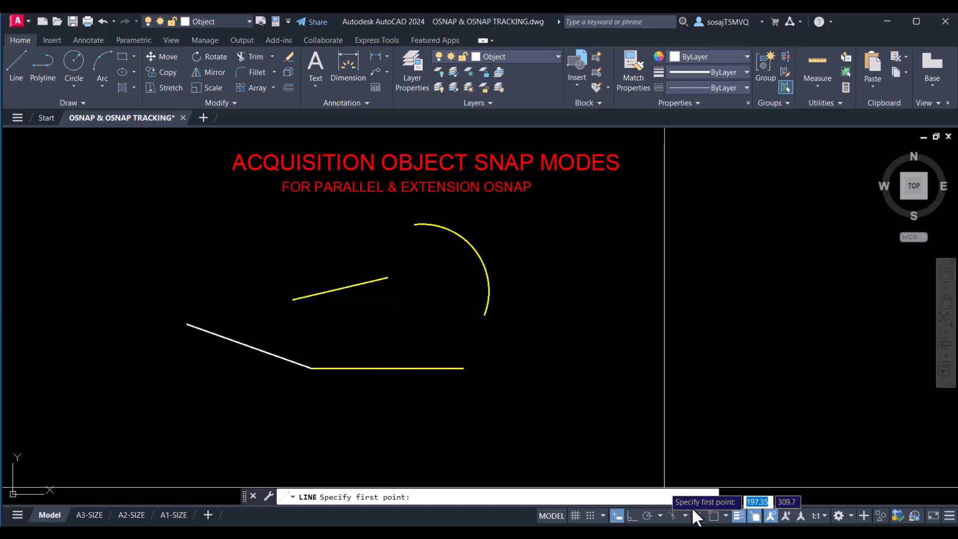
click(713, 515)
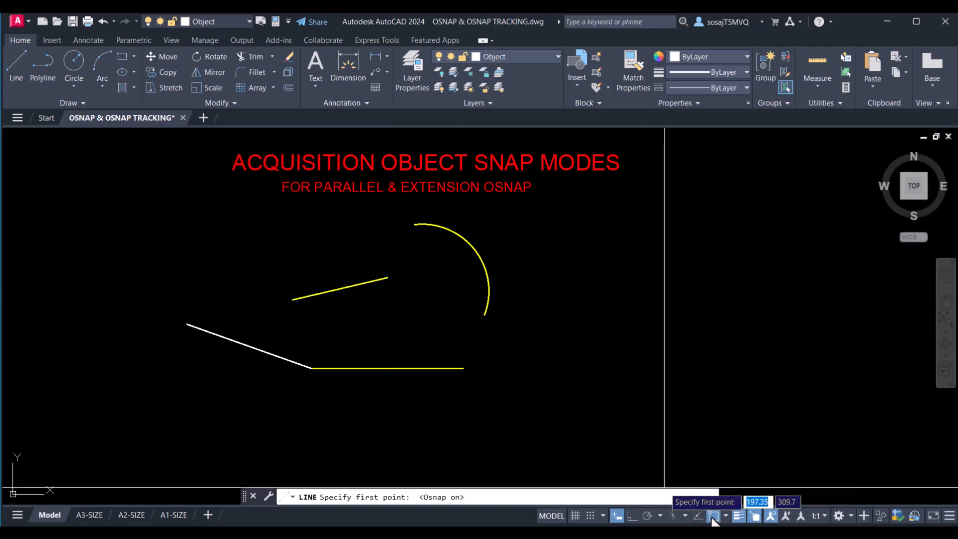
click(388, 277)
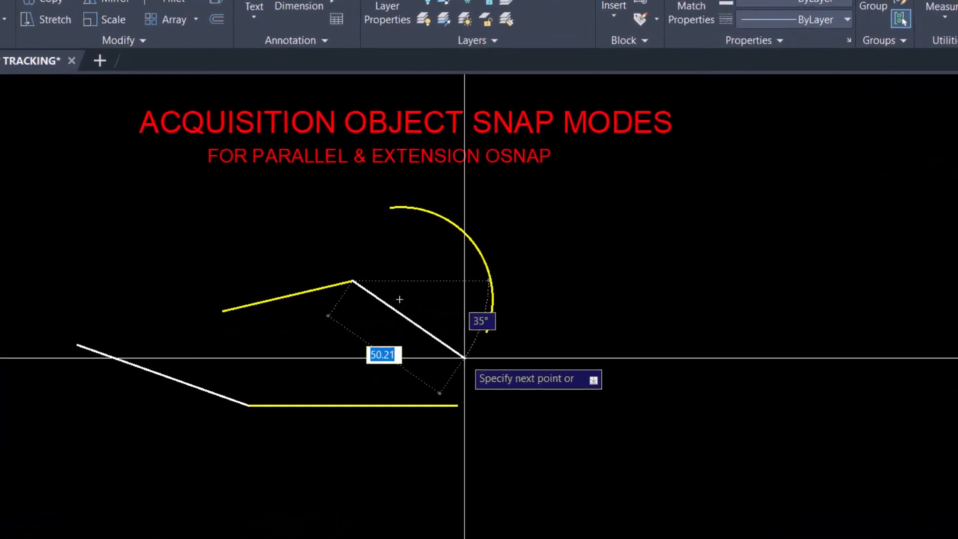
shift+right_click(464, 357)
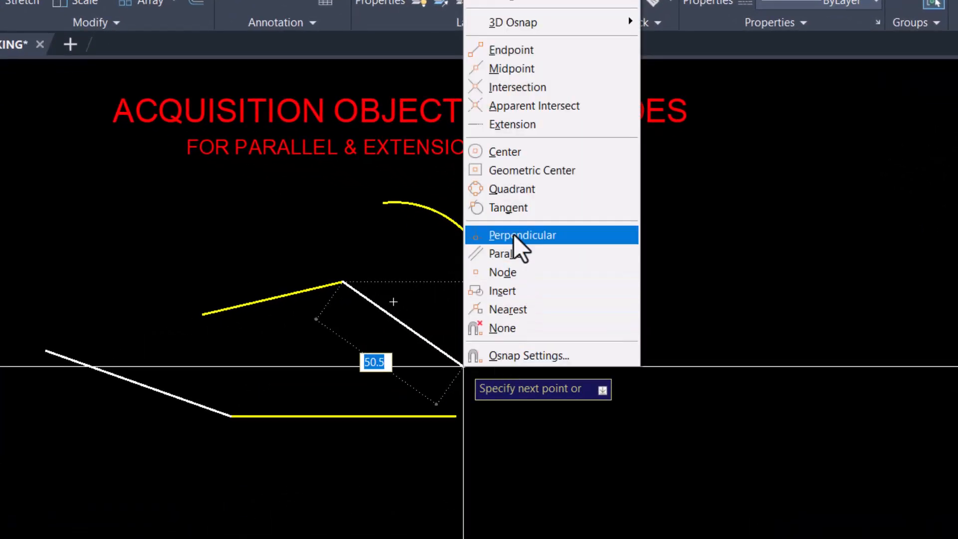
click(512, 124)
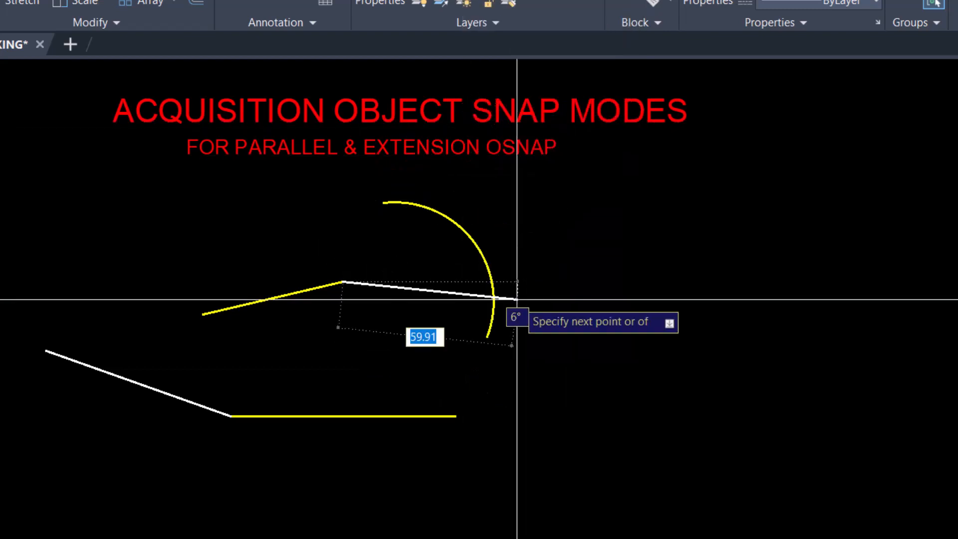
click(442, 378)
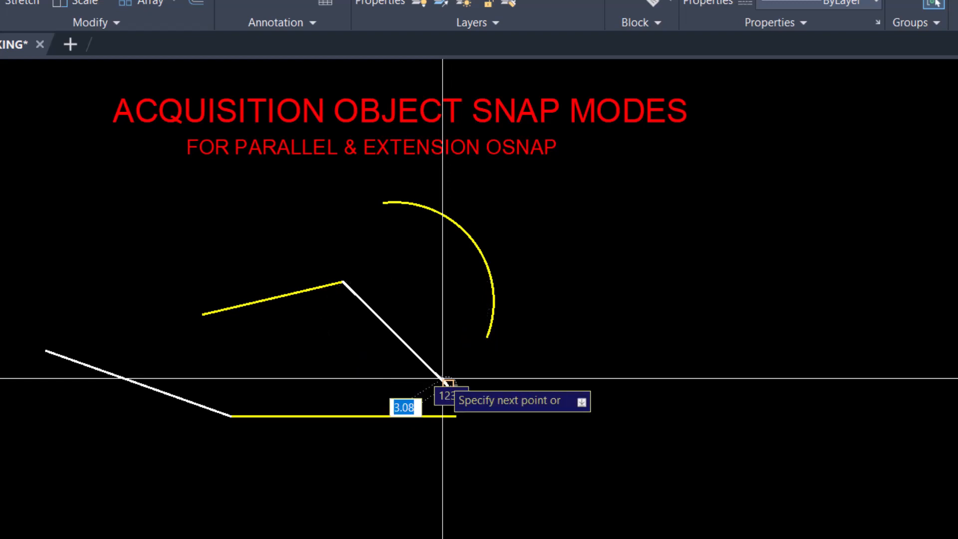
right_click(480, 370)
click(508, 377)
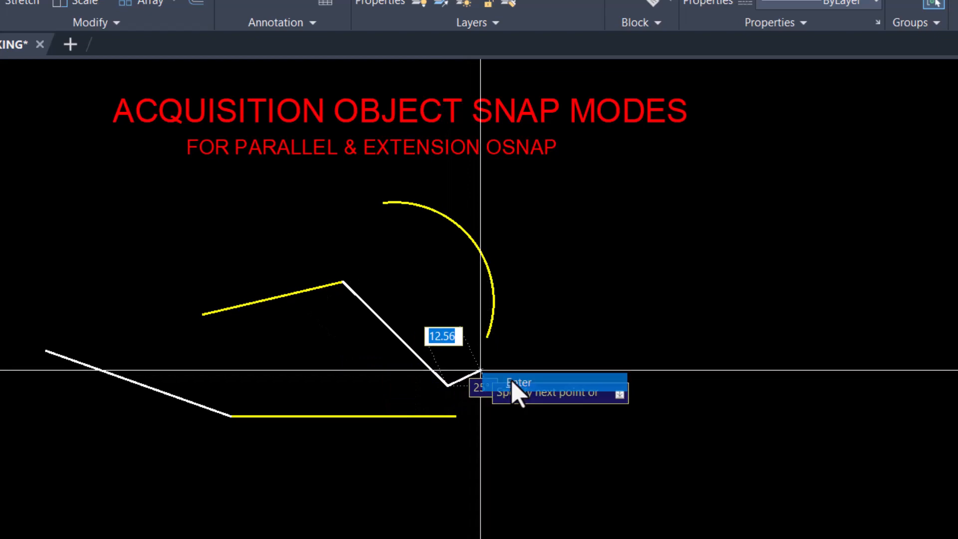